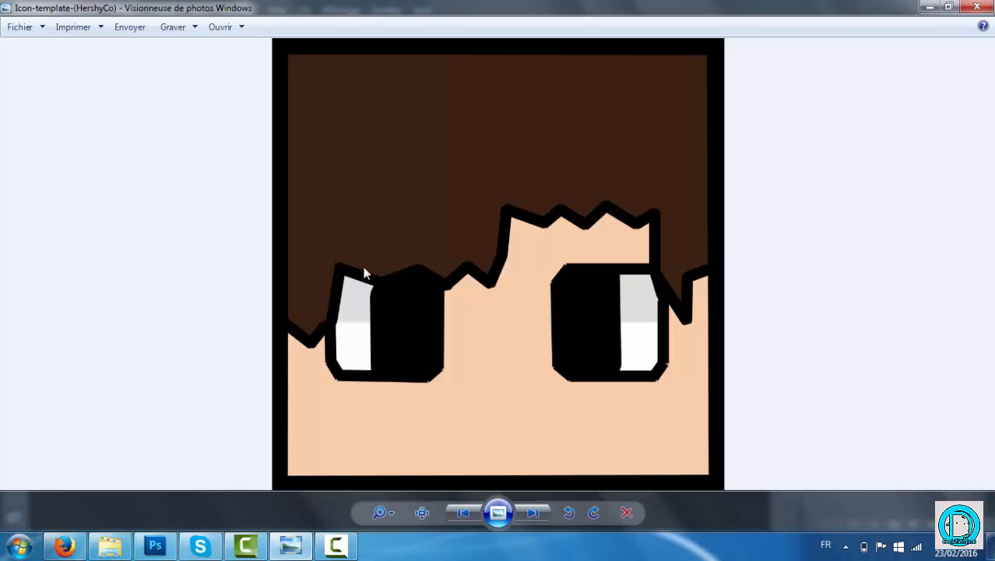
Step: Switch to Photoshop and open the Icon template (HershyCo) PSD file from the Photoshop folder in Téléchargements
click(155, 545)
click(51, 10)
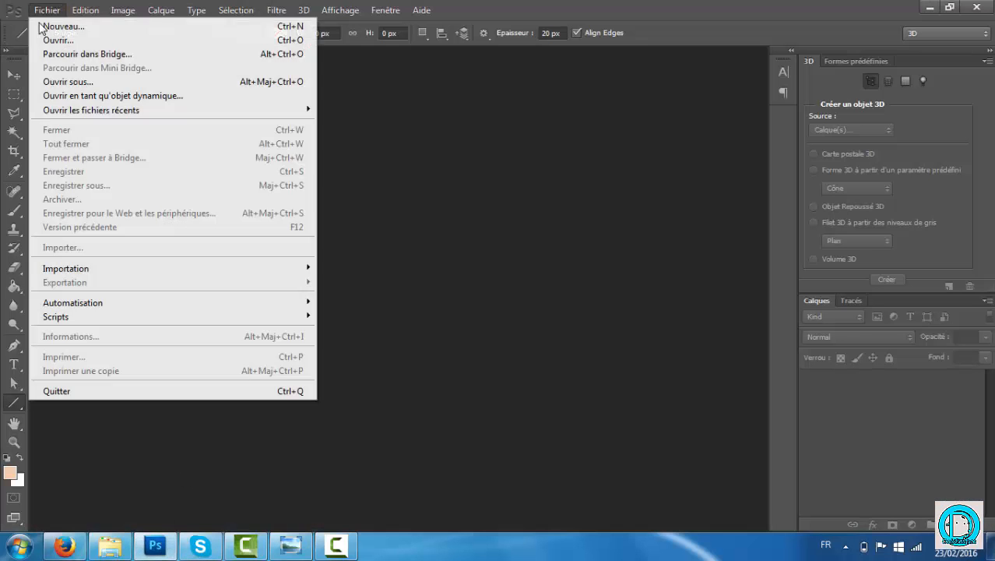
click(89, 43)
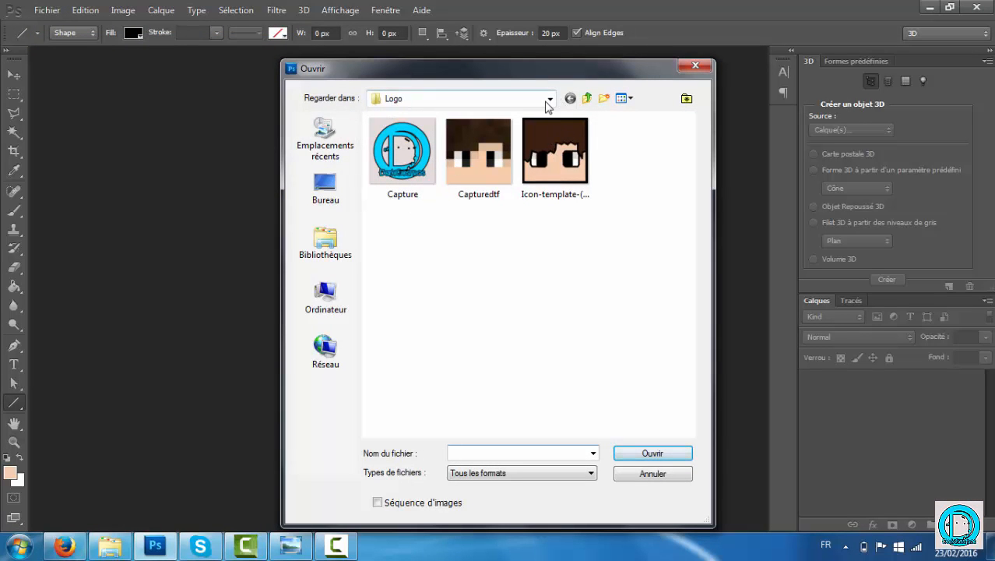
click(515, 100)
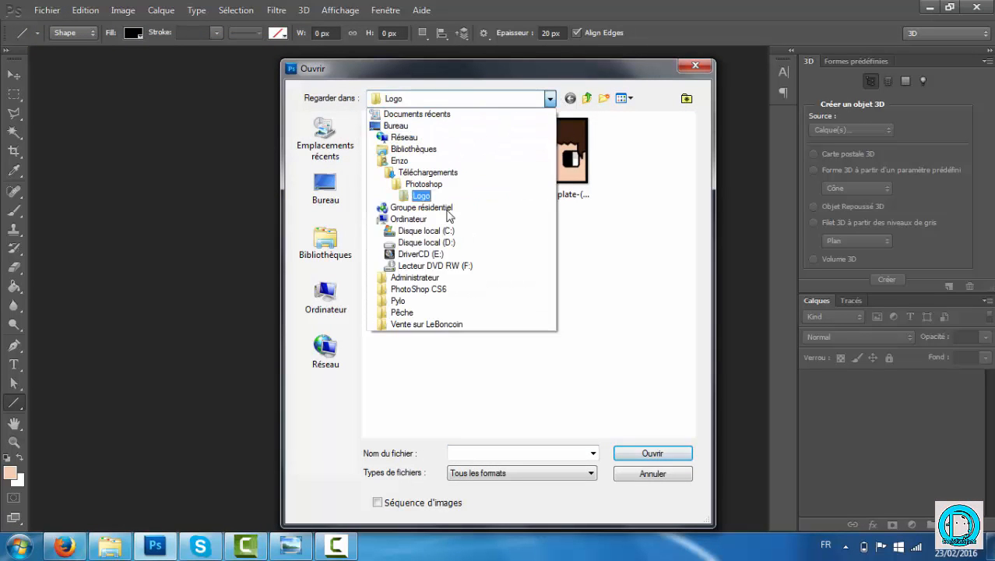
click(428, 172)
double_click(436, 159)
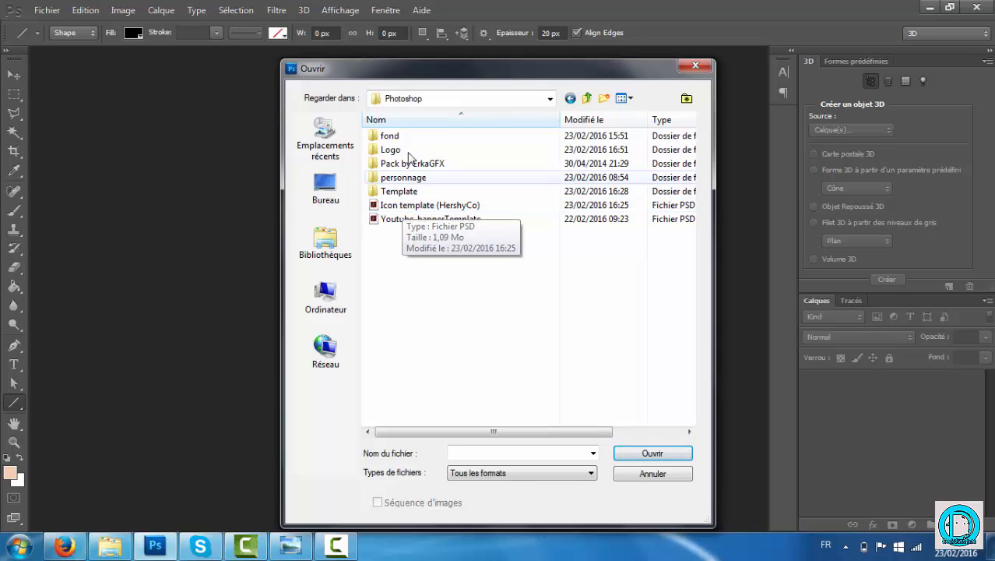
click(402, 208)
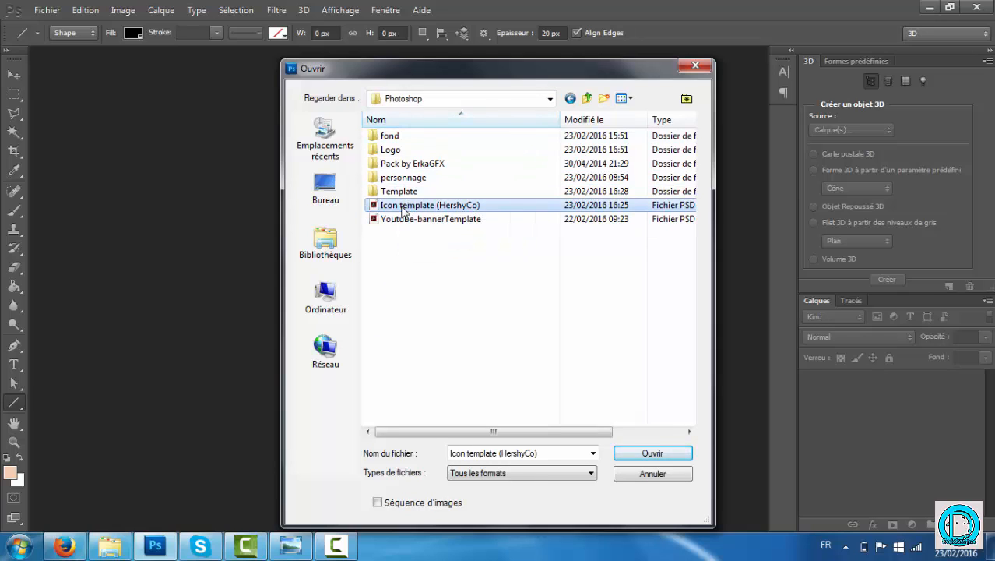
click(652, 453)
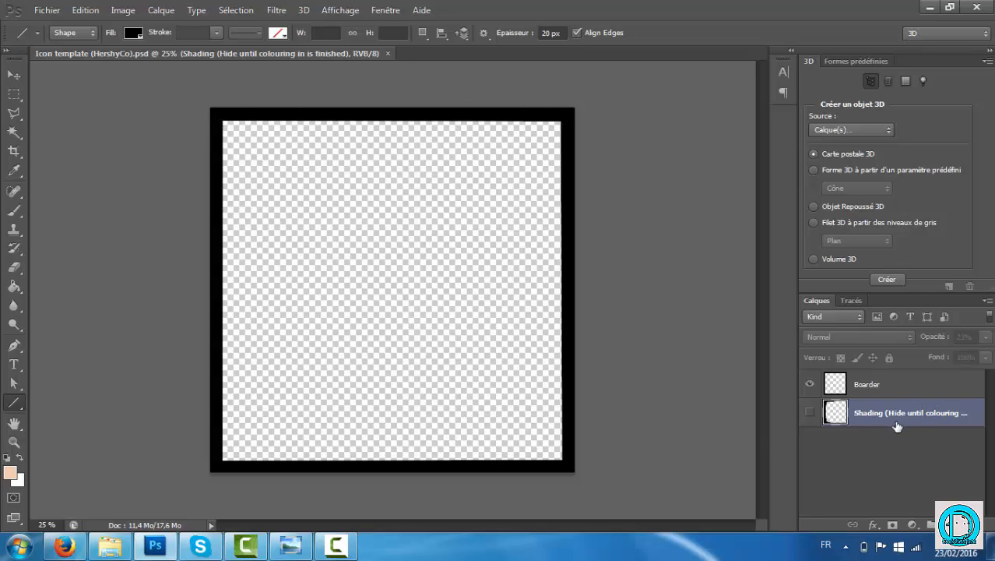
Step: Make Boarder the active layer of the icon template
click(889, 386)
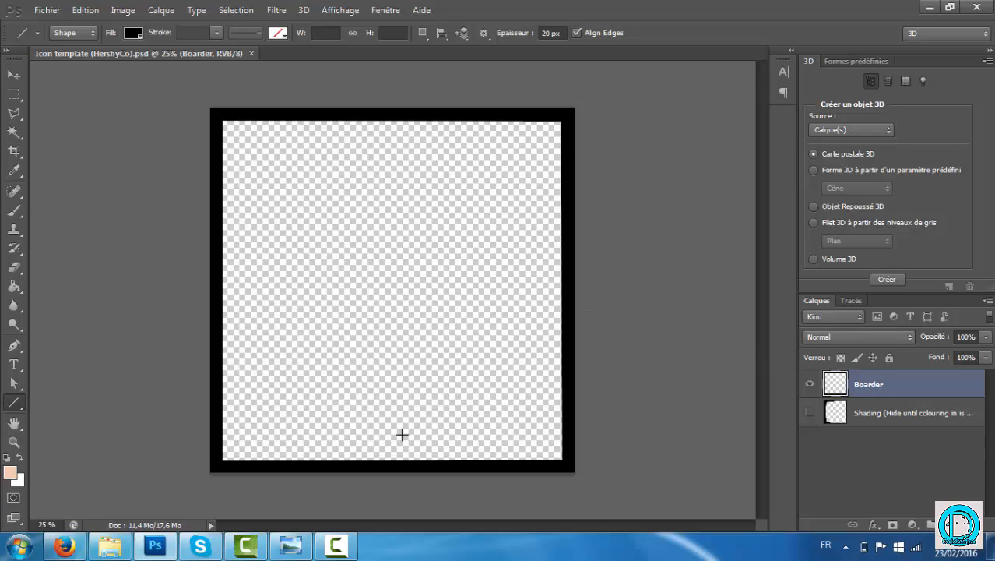
click(891, 416)
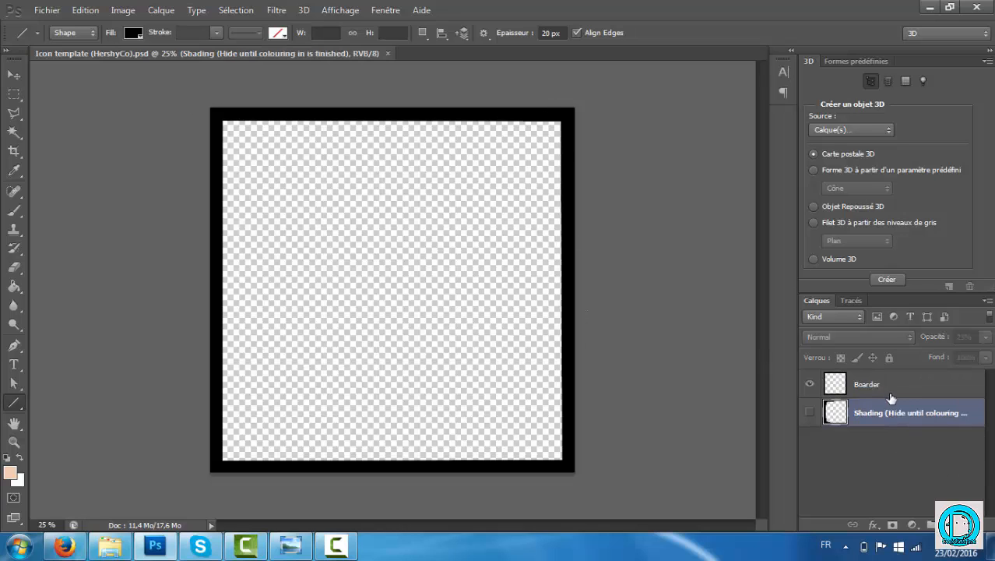
click(892, 386)
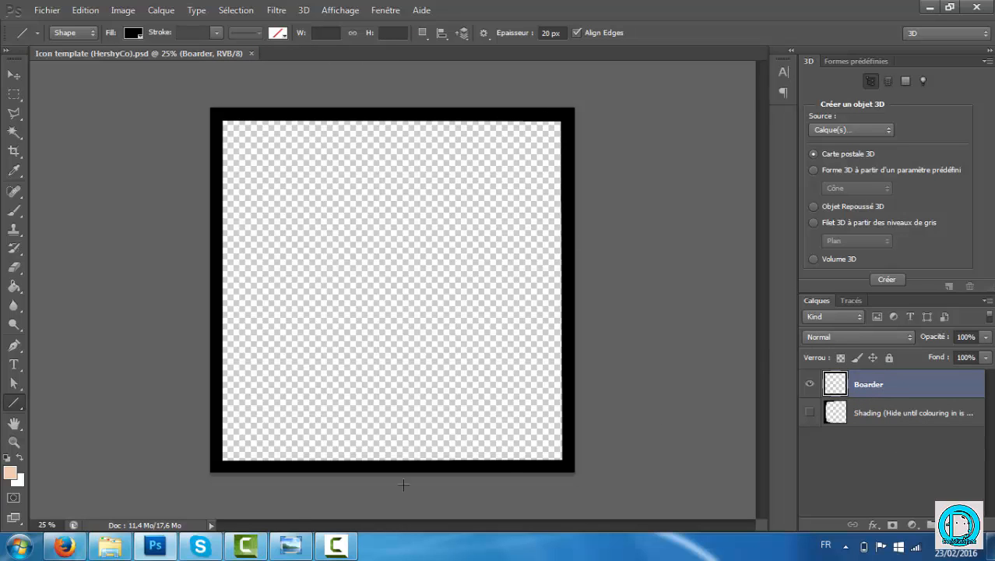
Step: Switch to Firefox and open the Nova Skin Minecraft Skin Editor site
click(65, 545)
click(177, 14)
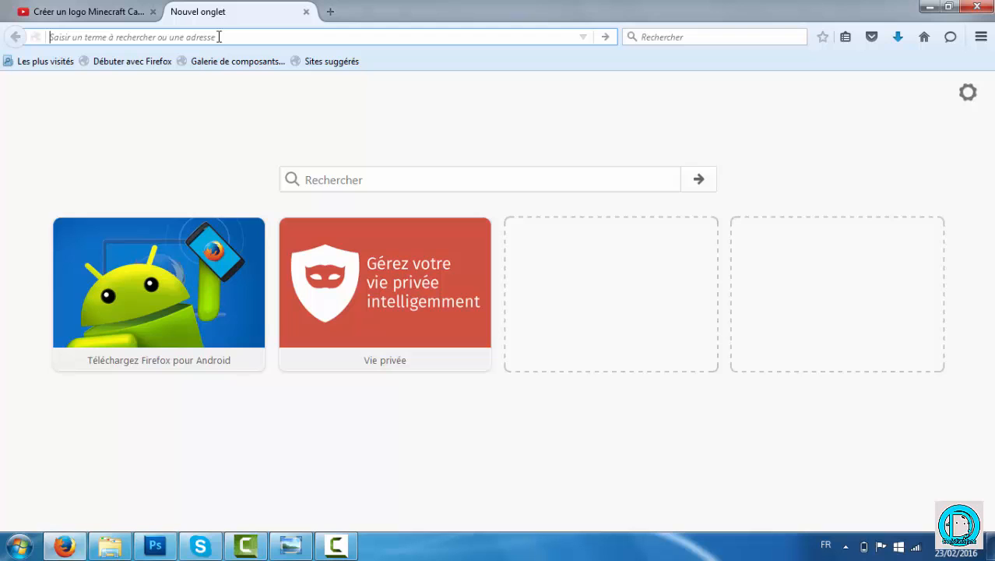
text(minecraft)
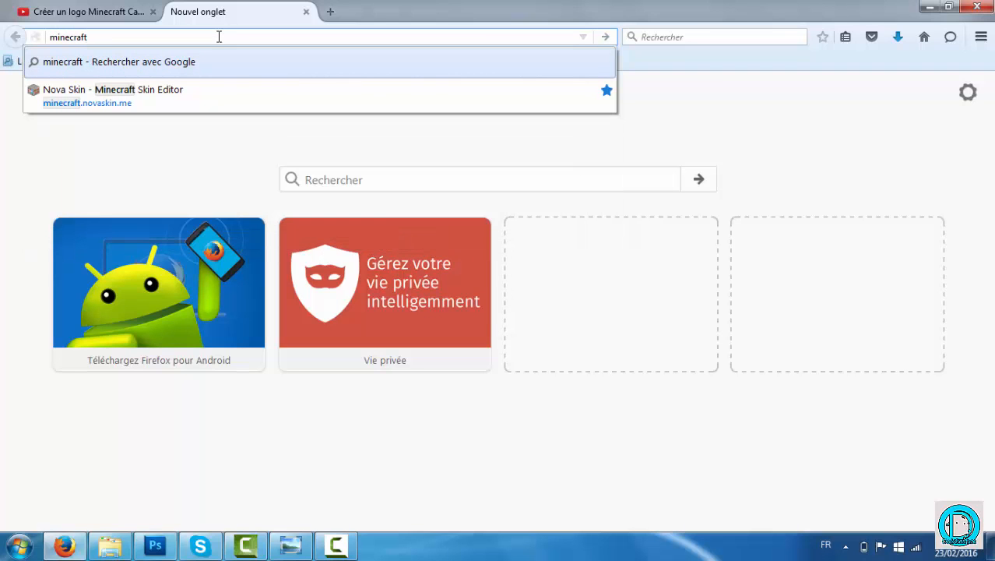
key(BackSpace)
key(BackSpace)
key(BackSpace)
key(BackSpace)
key(BackSpace)
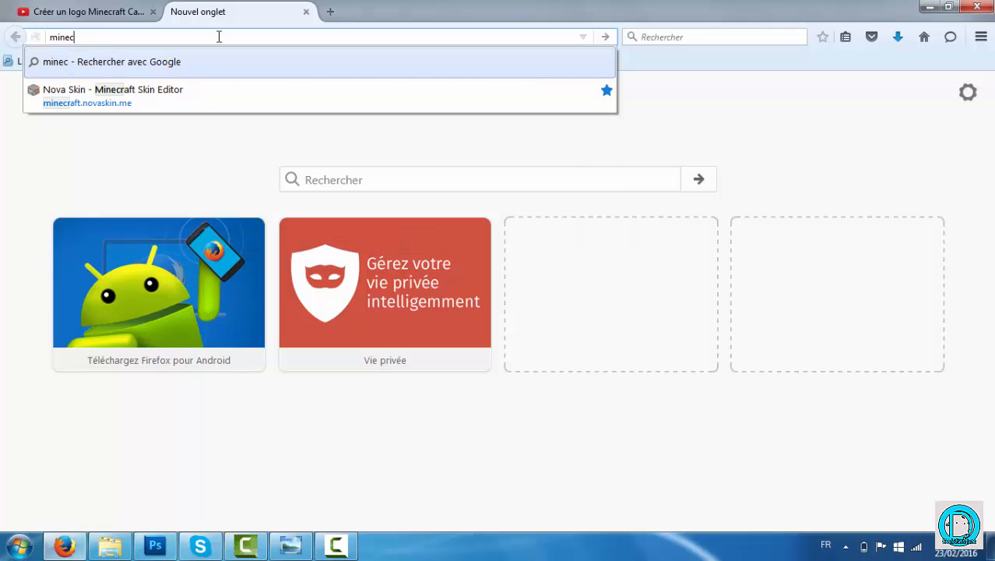
click(207, 94)
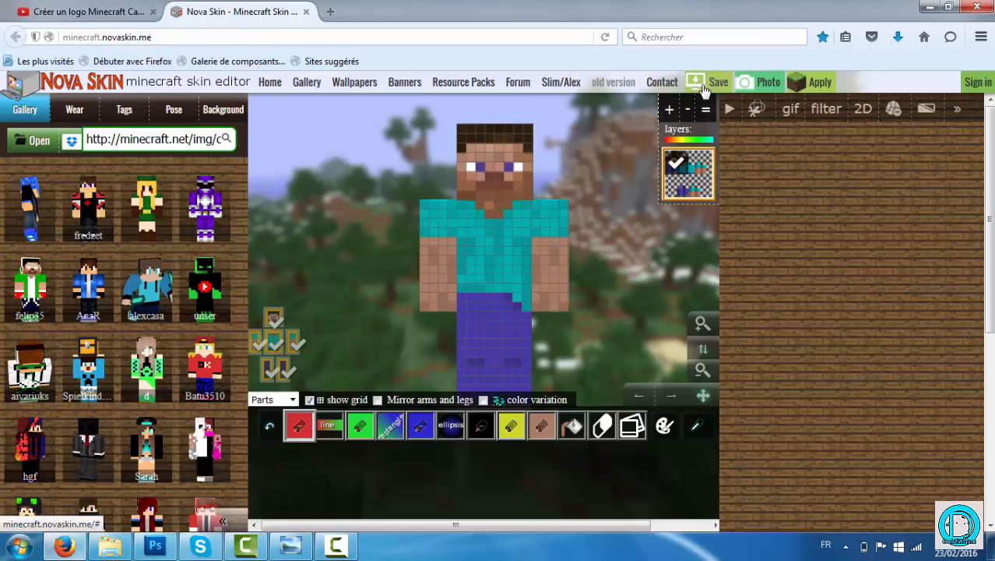
Step: Show the skin's save preview in Nova Skin and start a screen snip with Outil Capture
click(703, 87)
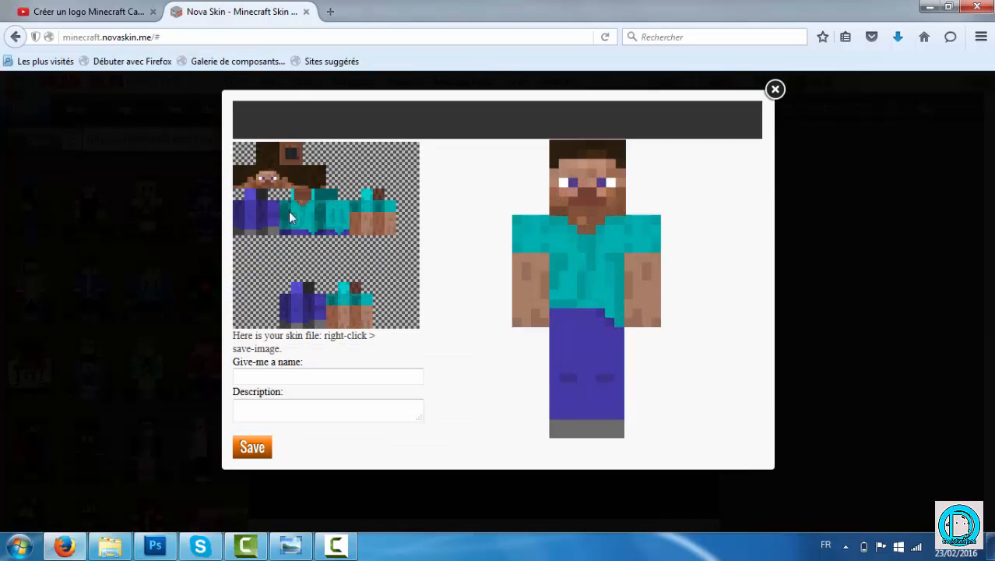
click(19, 547)
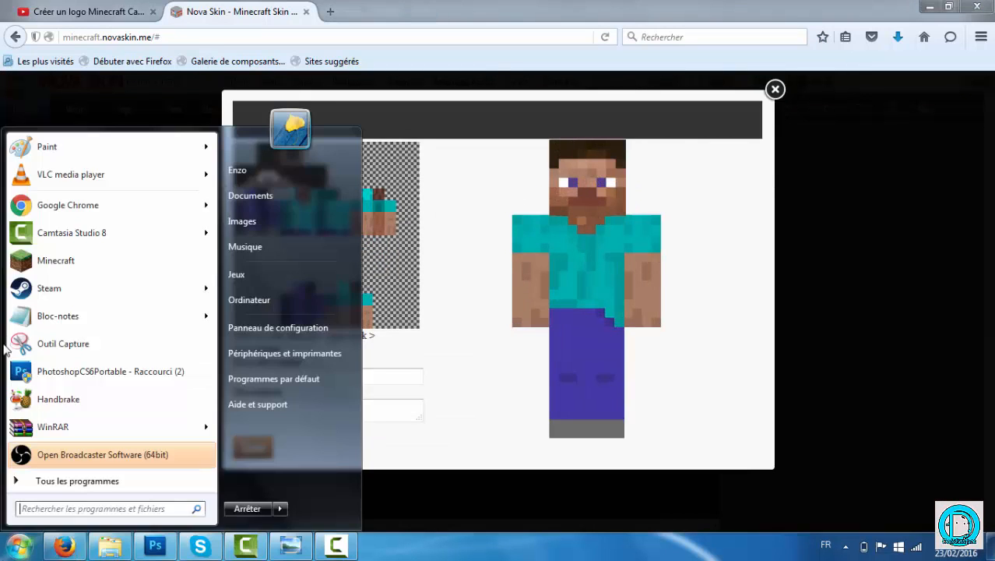
click(143, 344)
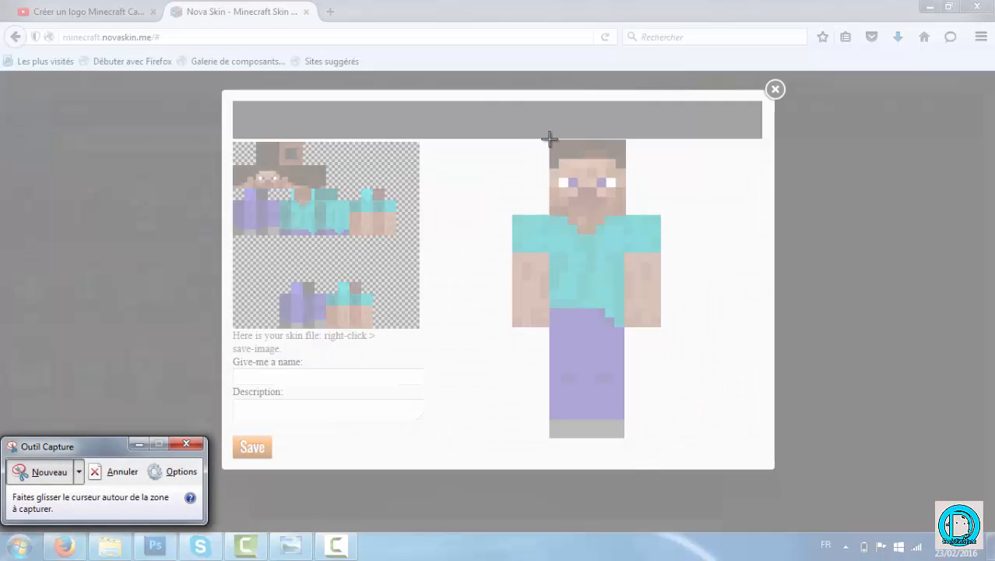
drag(550, 138, 627, 217)
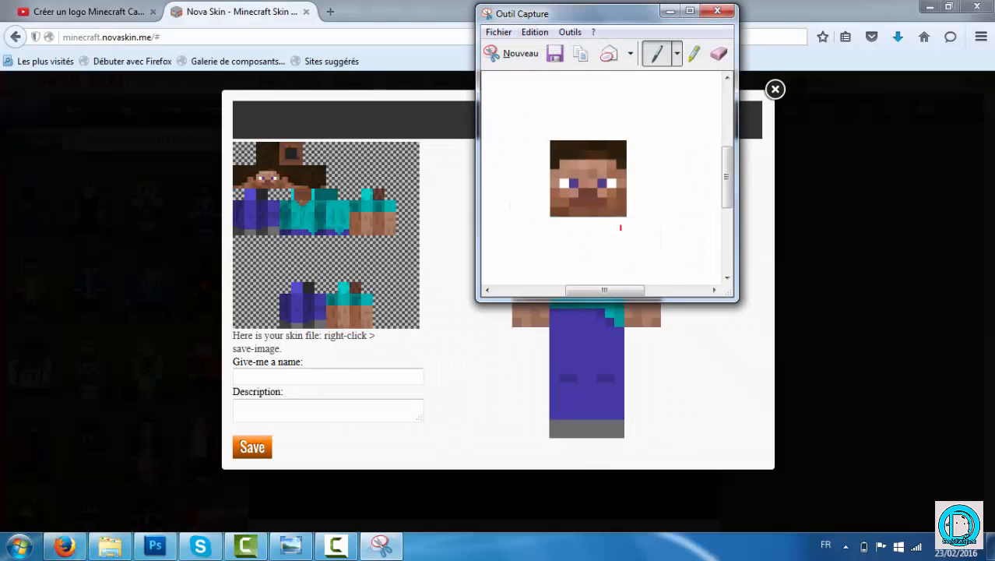
click(520, 55)
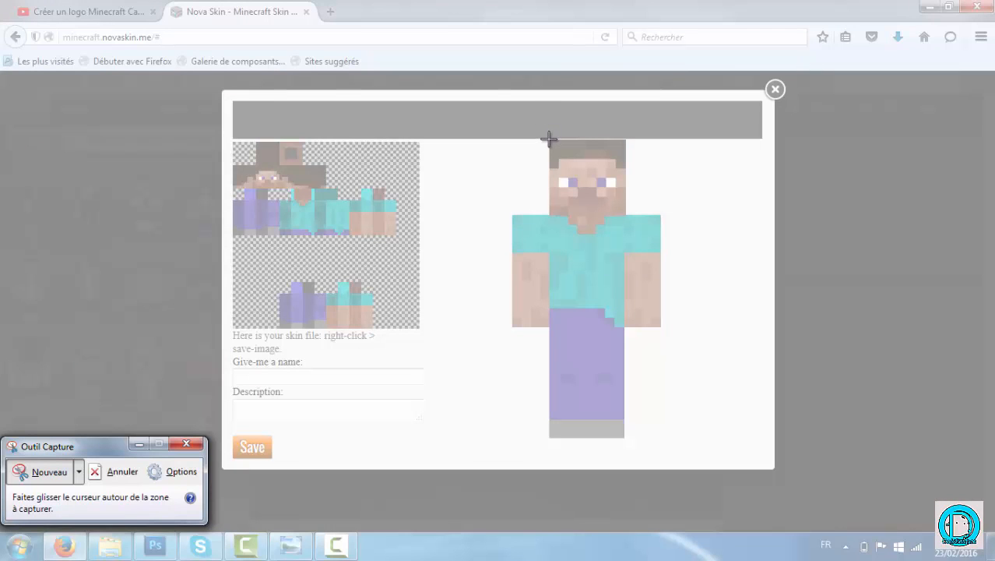
drag(549, 139, 627, 216)
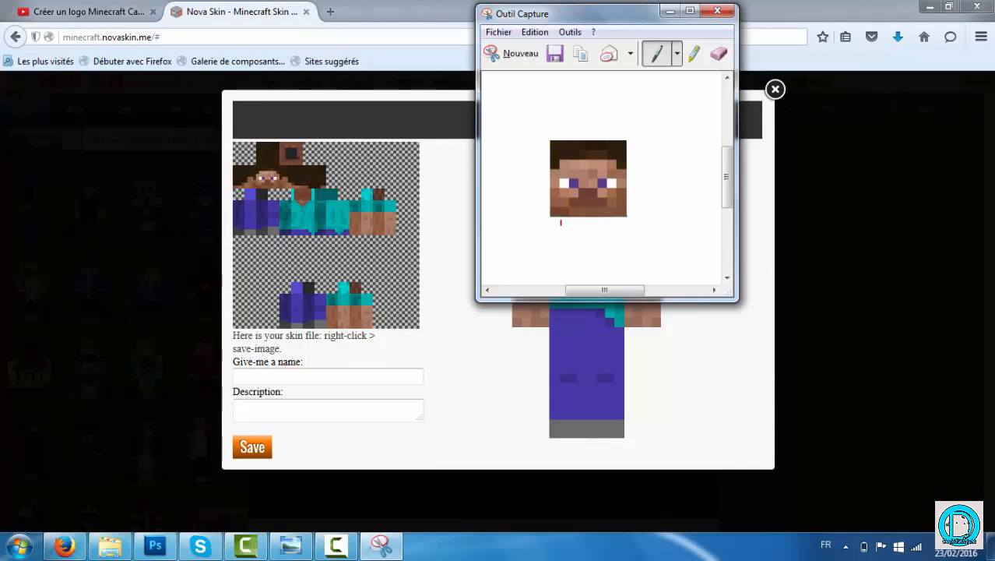
click(513, 53)
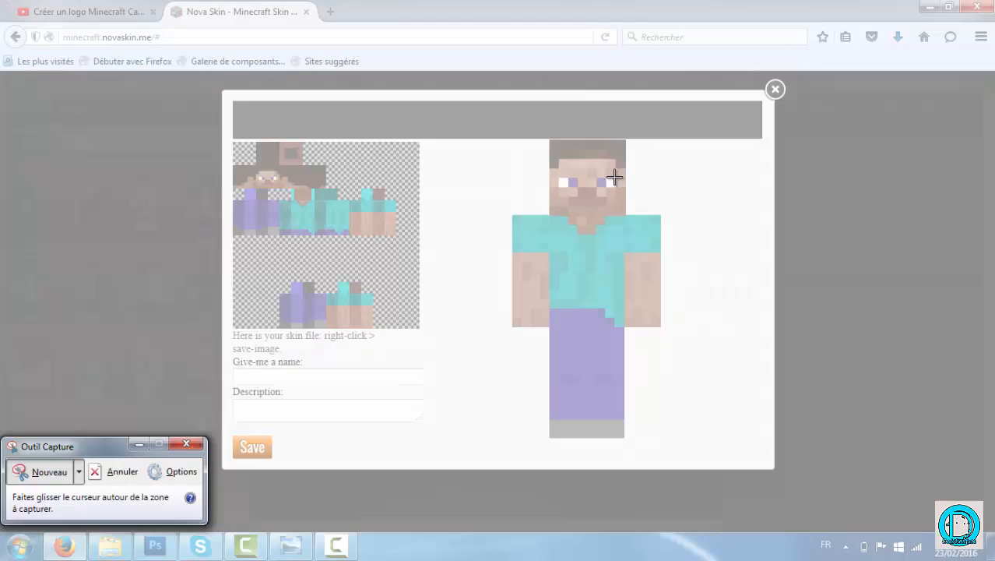
Step: Capture only the character's square head from the preview, save it as PNG file erver in the Logo folder, and close Outil Capture
drag(625, 215, 549, 138)
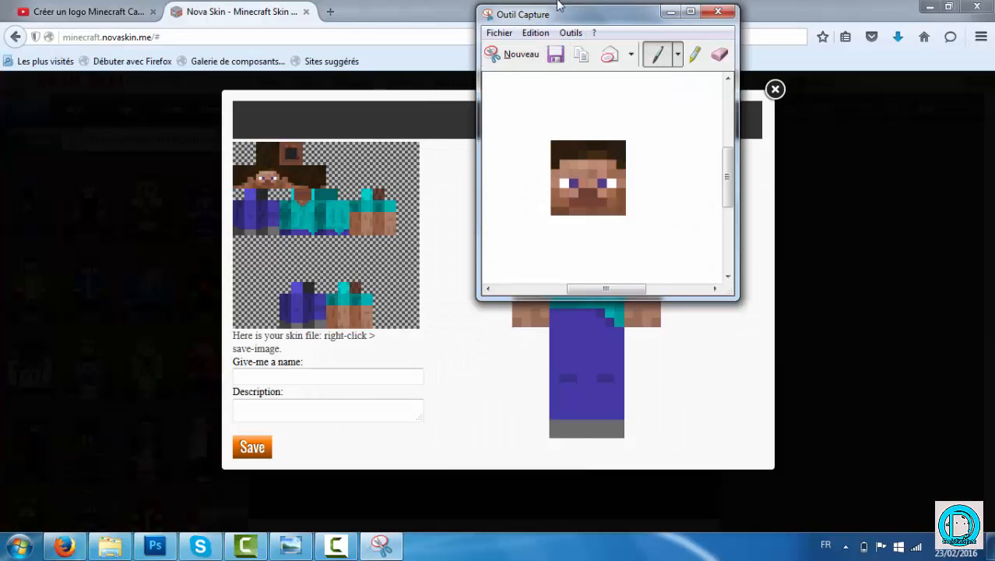
click(555, 55)
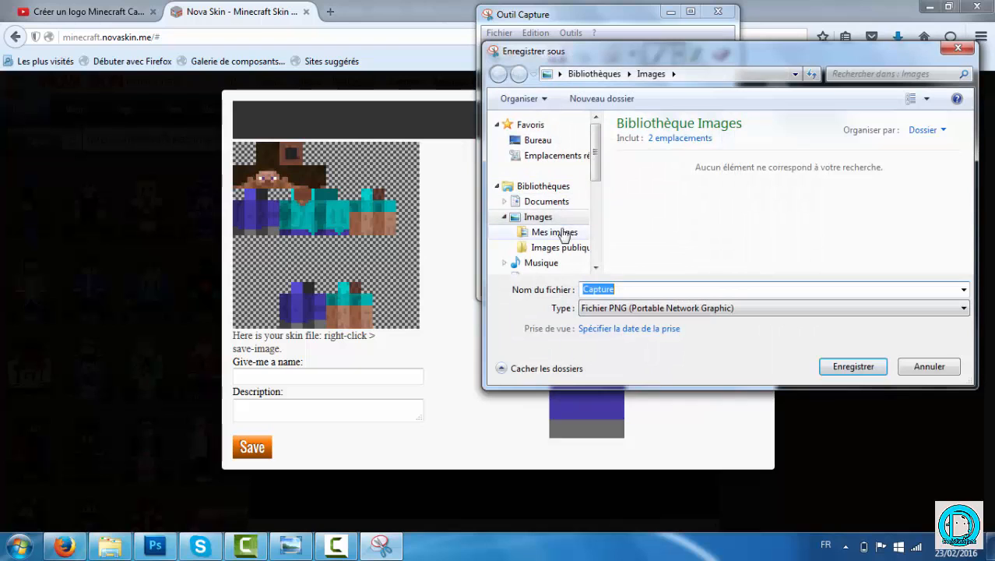
scroll(572, 230, down, 2)
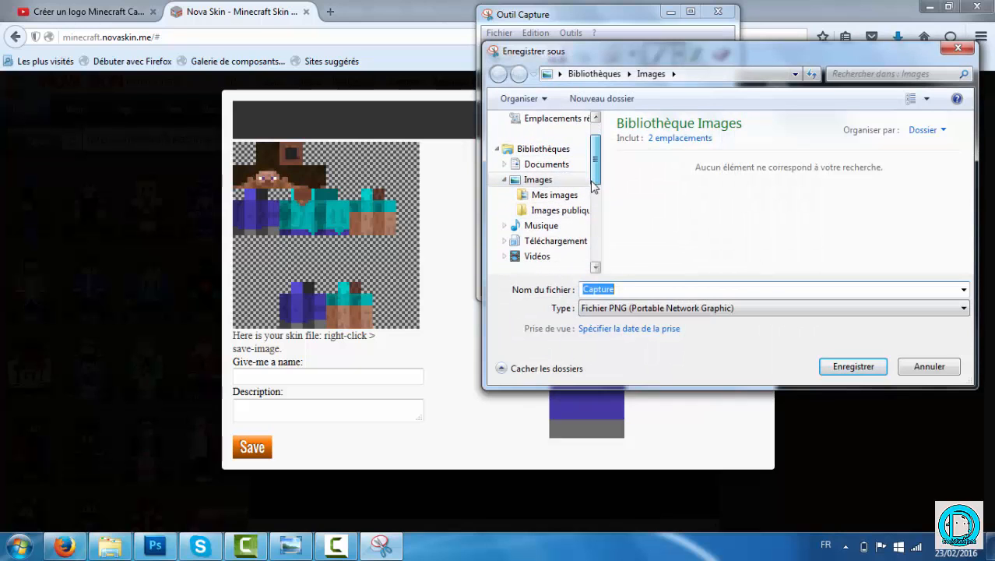
click(575, 226)
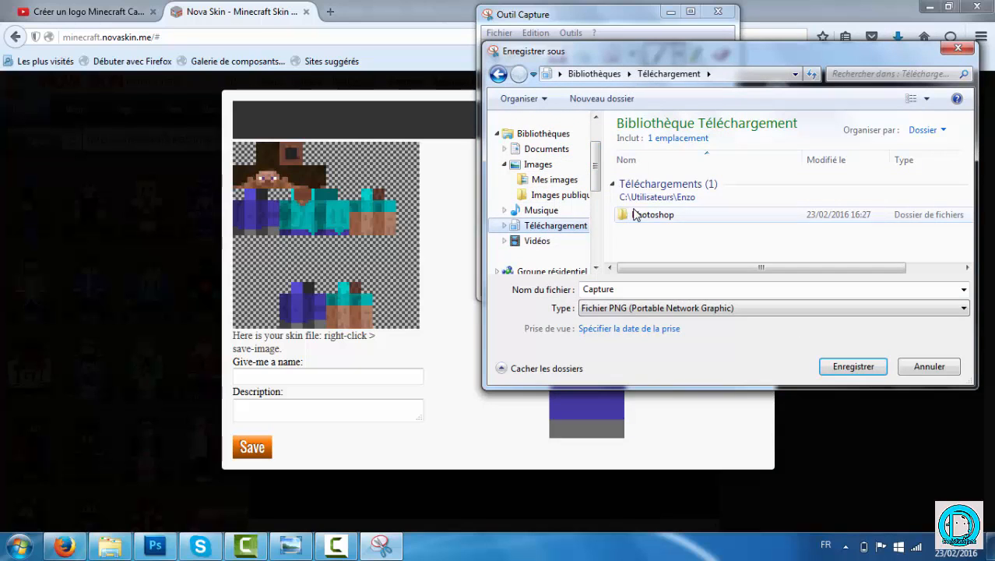
double_click(629, 215)
double_click(654, 195)
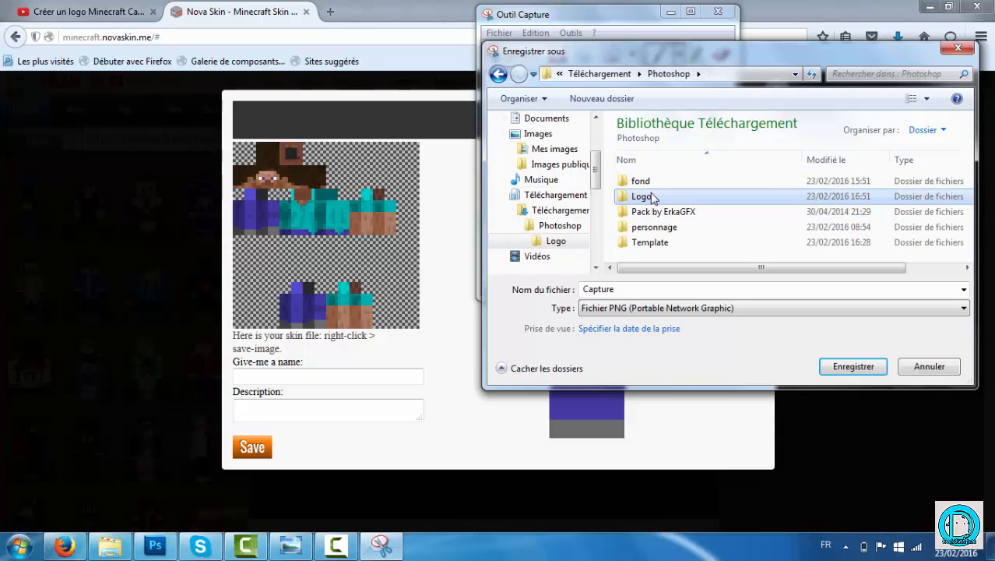
click(849, 366)
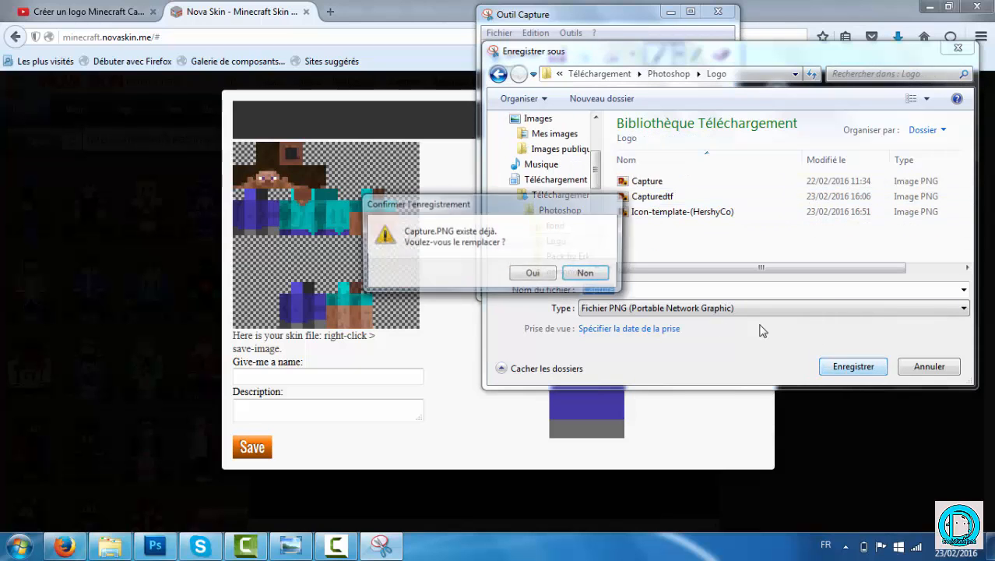
click(587, 273)
text(erver)
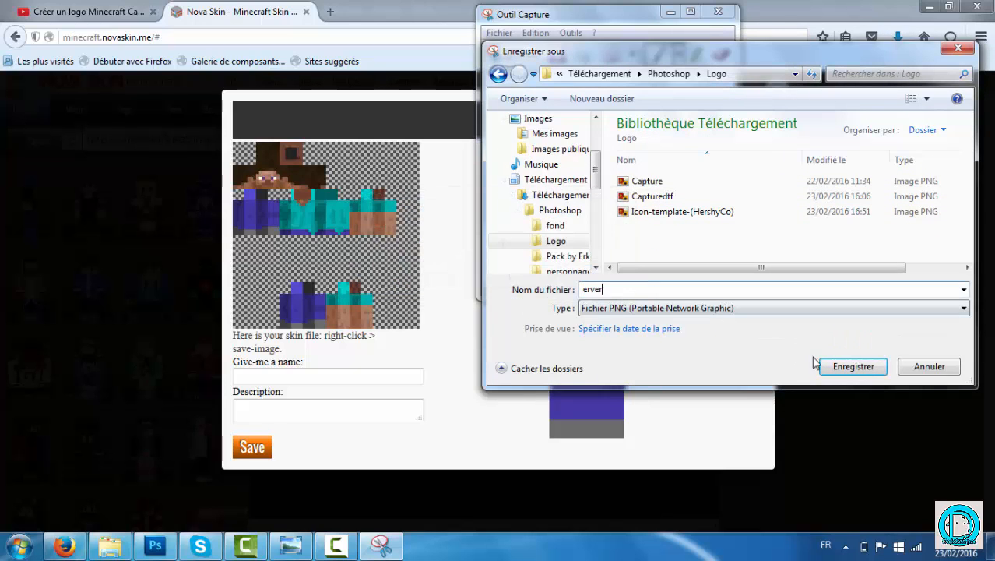
click(841, 369)
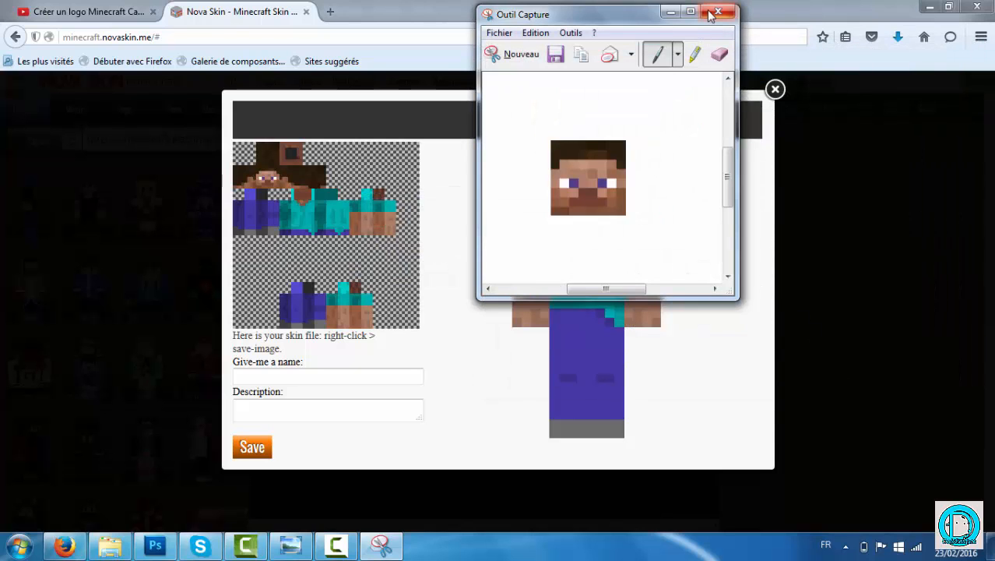
click(714, 14)
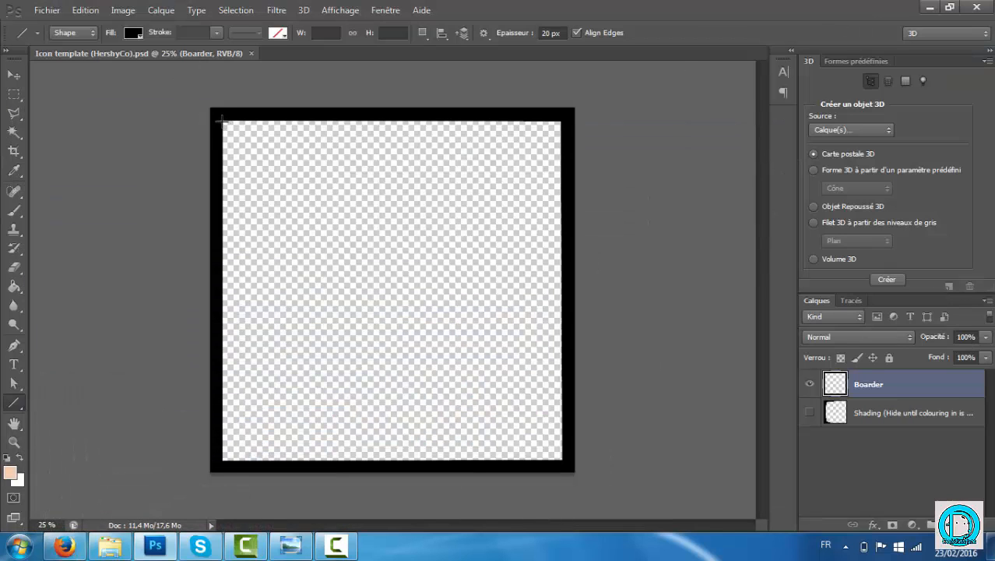
Step: Switch to Photoshop and place the erver image from the Logo folder into the icon template
click(47, 11)
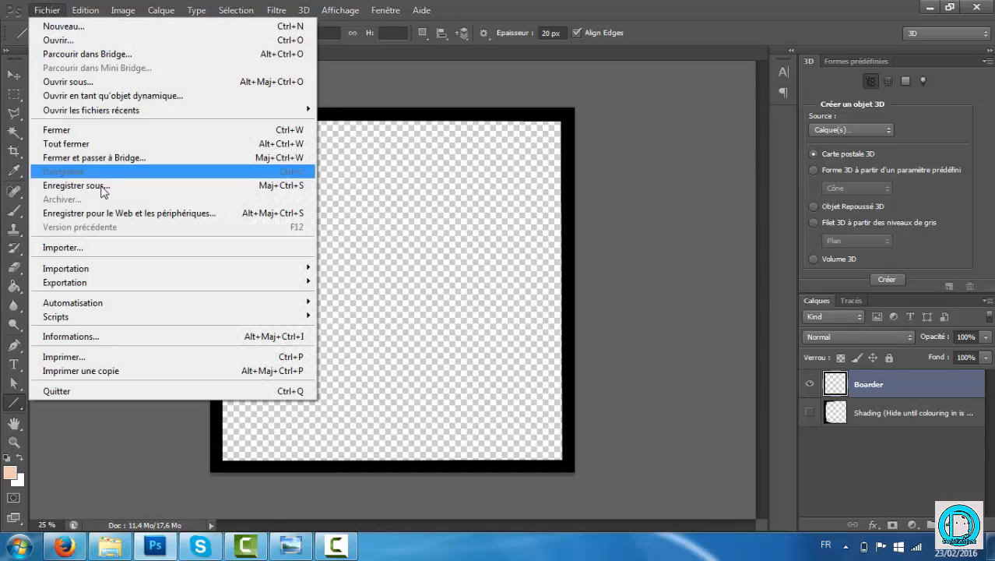
click(84, 248)
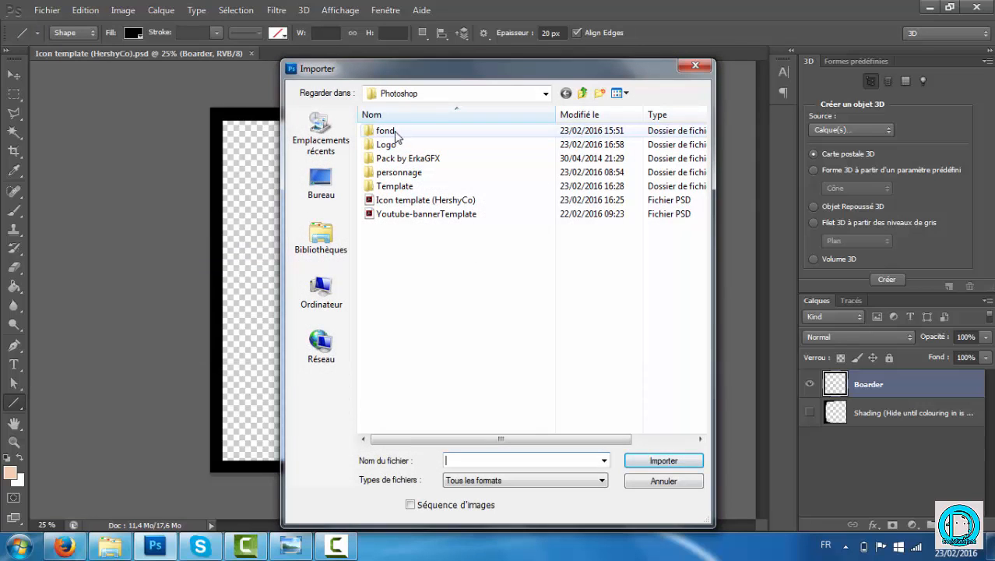
double_click(402, 147)
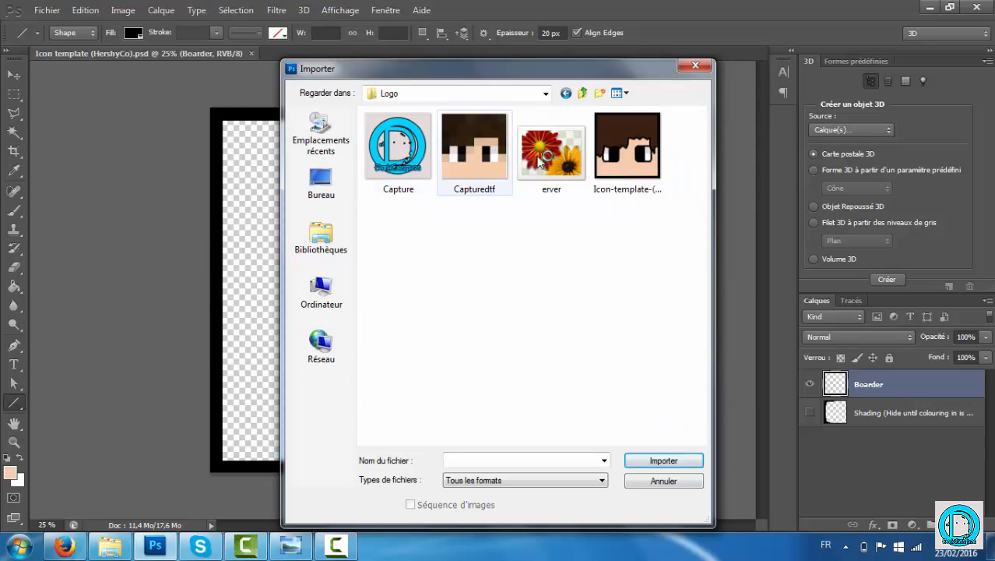
click(626, 162)
click(552, 152)
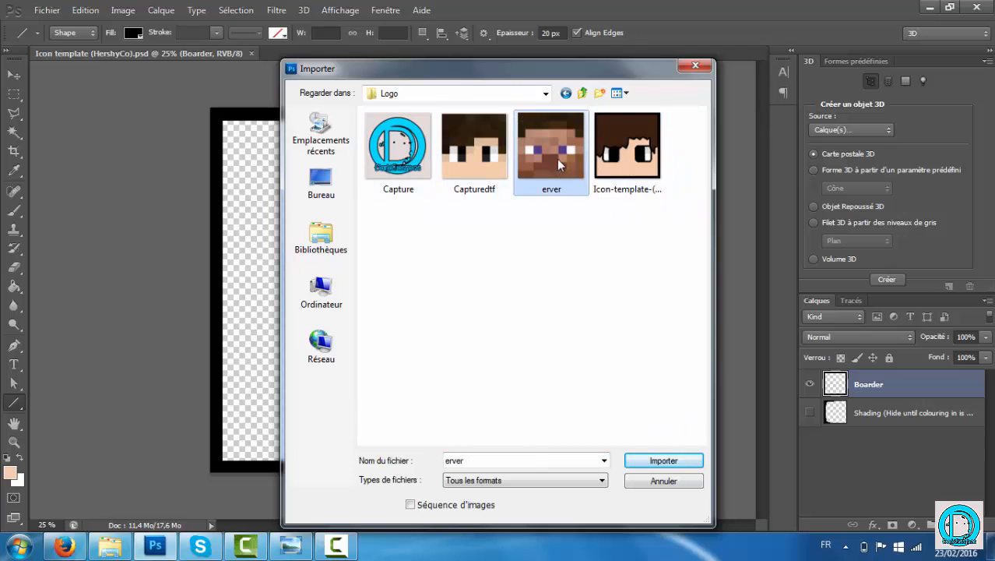
click(671, 460)
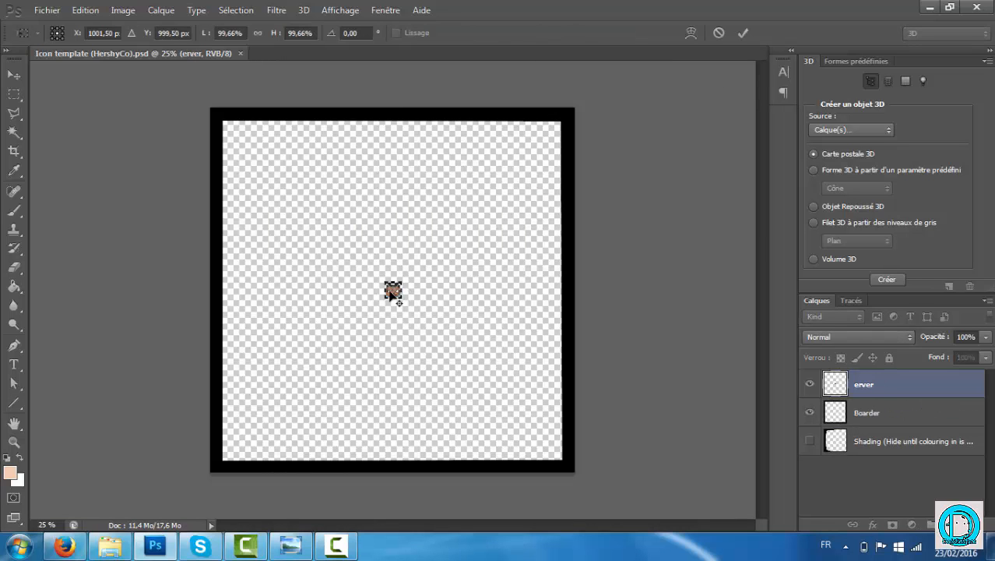
Step: Scale the placed erver image to fill the whole canvas, and move the Boarder layer above it
drag(384, 281, 211, 109)
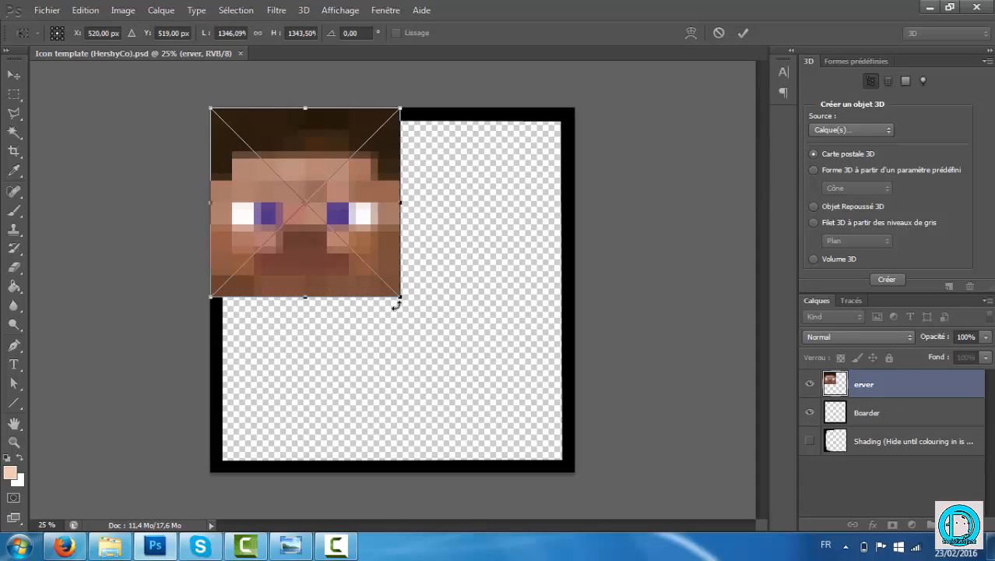
drag(401, 297, 575, 472)
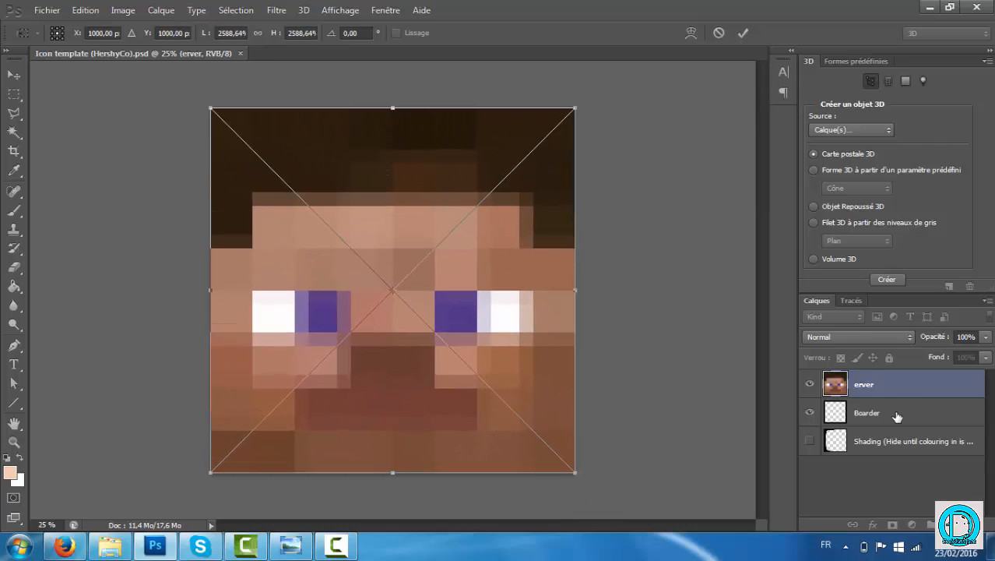
right_click(413, 299)
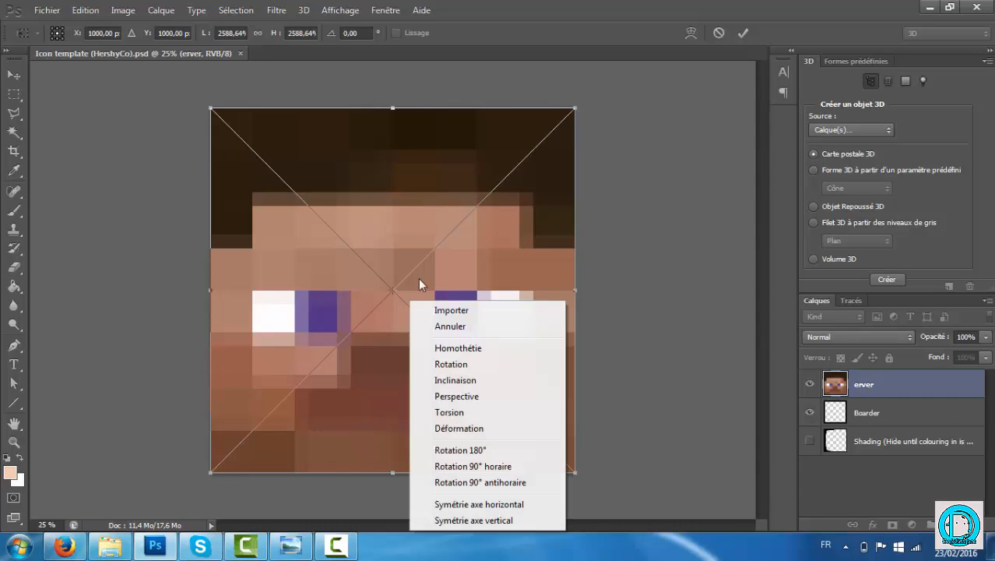
click(471, 313)
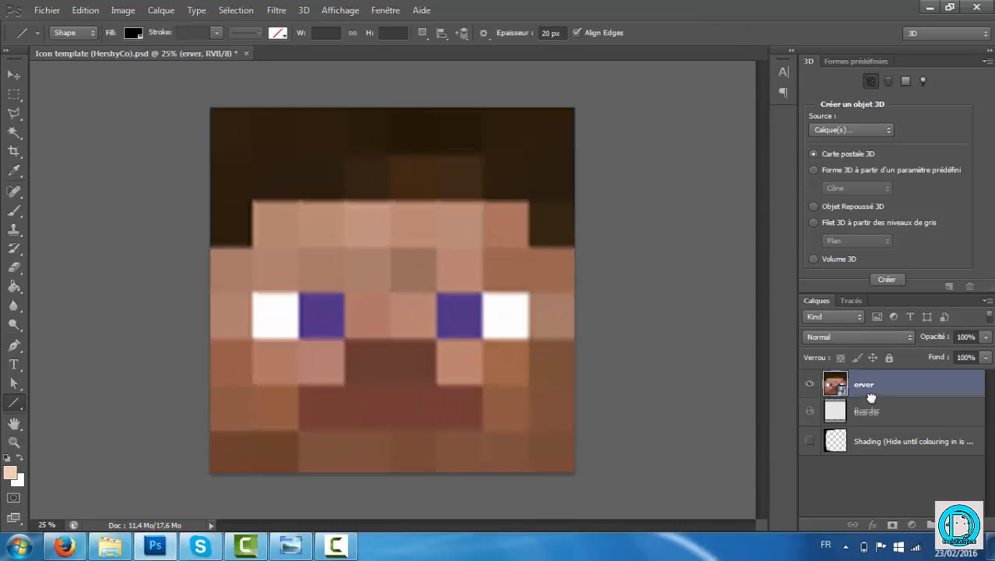
click(850, 413)
drag(850, 412, 840, 376)
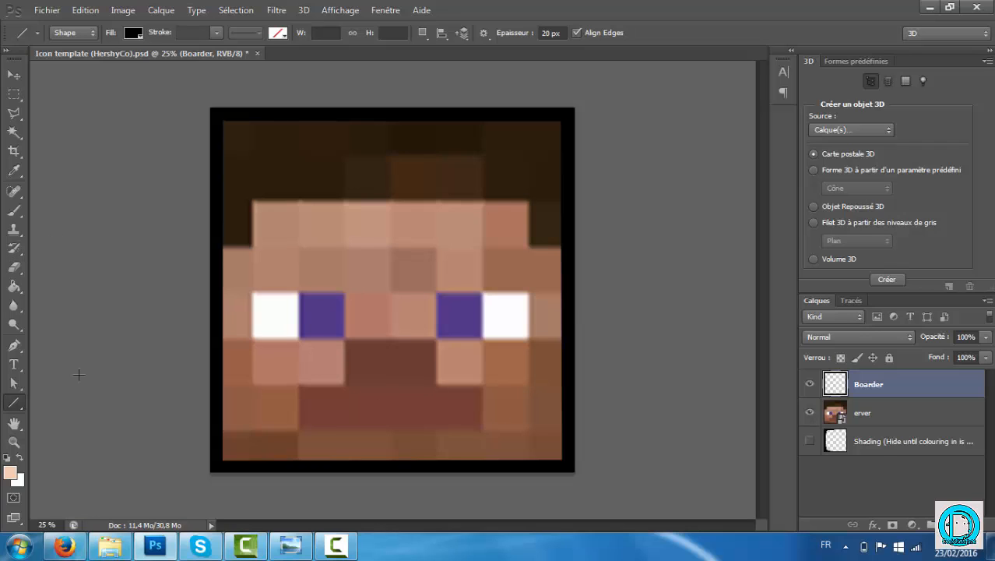
Step: Draw a closed black hair outline with 20 px lines, zigzagging across the forehead and following the border around the hair
click(16, 408)
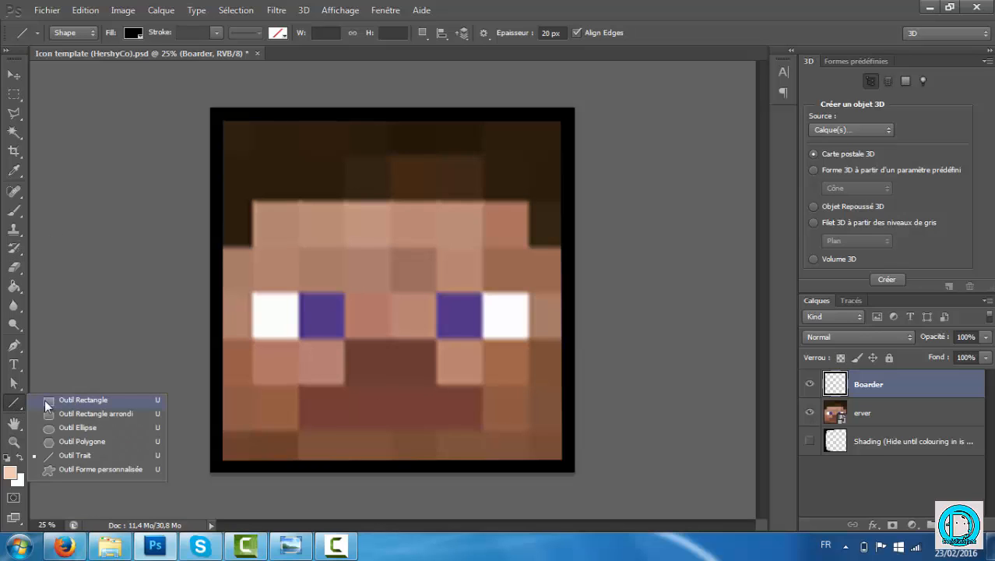
click(44, 400)
click(17, 403)
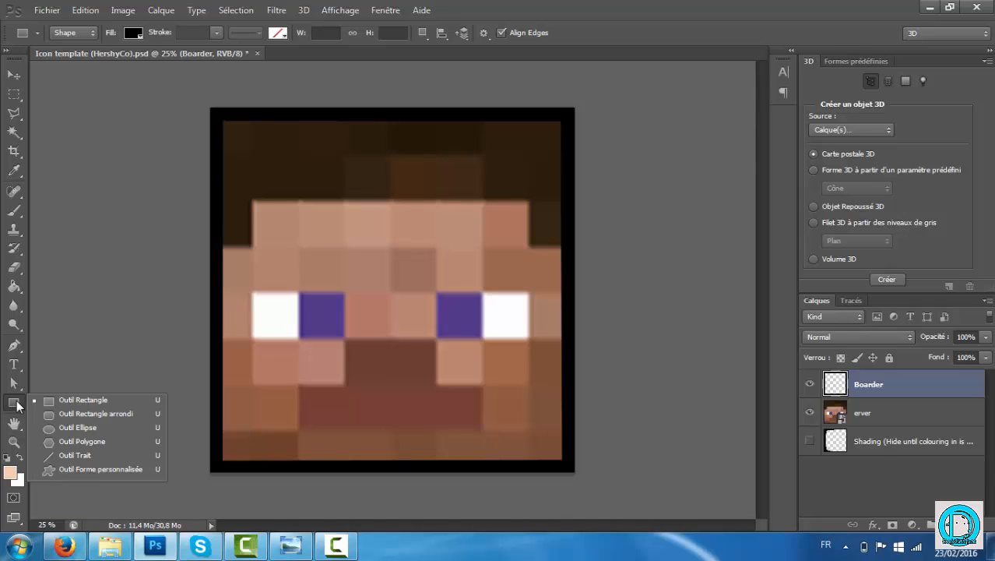
click(74, 455)
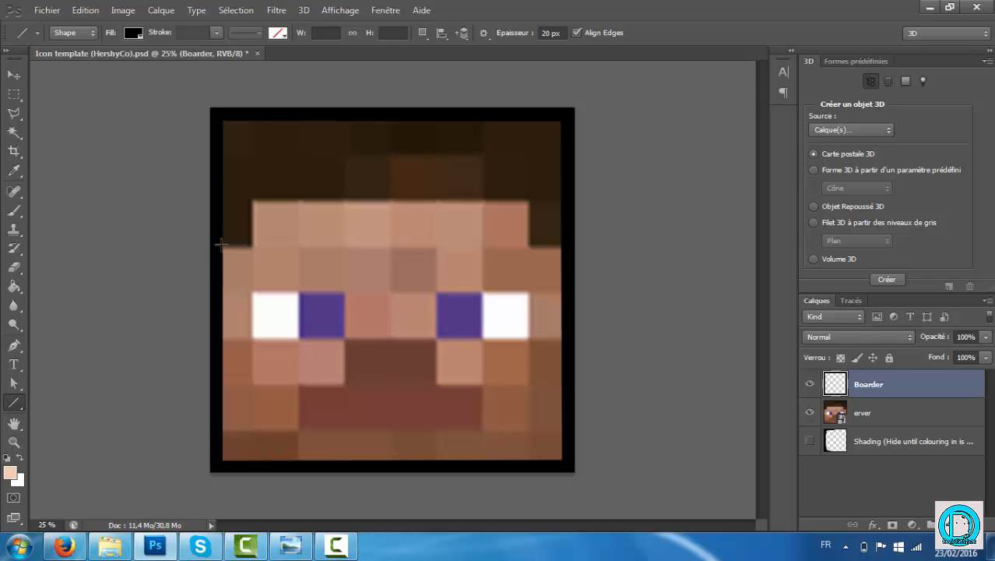
mouse_move(221, 245)
mouse_down()
mouse_move(246, 278)
mouse_move(262, 191)
mouse_move(271, 209)
mouse_move(308, 192)
mouse_move(330, 206)
mouse_move(350, 160)
mouse_move(371, 216)
mouse_move(357, 198)
mouse_move(416, 219)
mouse_move(428, 204)
mouse_move(444, 222)
mouse_up()
drag(444, 222, 500, 208)
drag(501, 208, 568, 209)
click(550, 224)
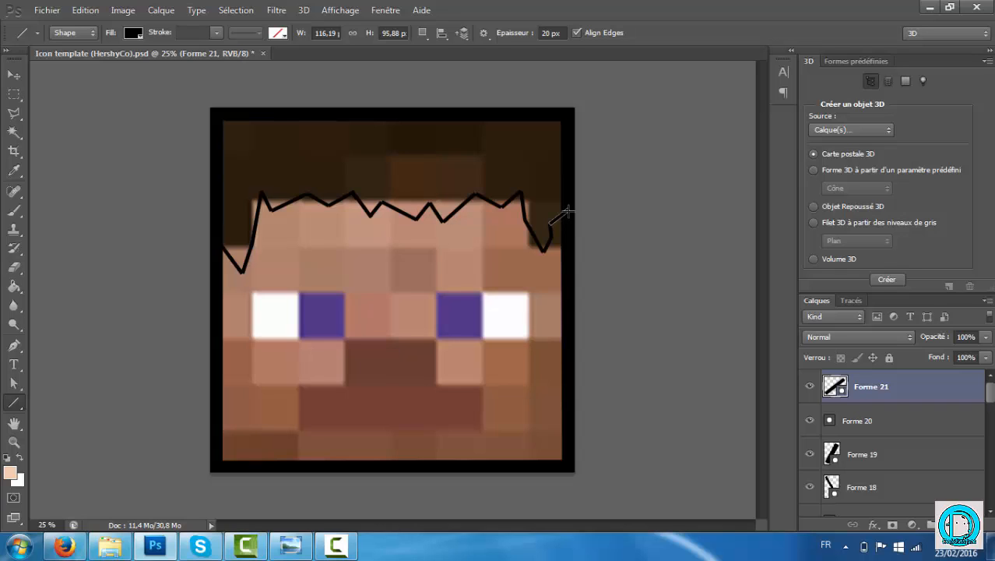
drag(568, 209, 215, 114)
drag(215, 115, 217, 244)
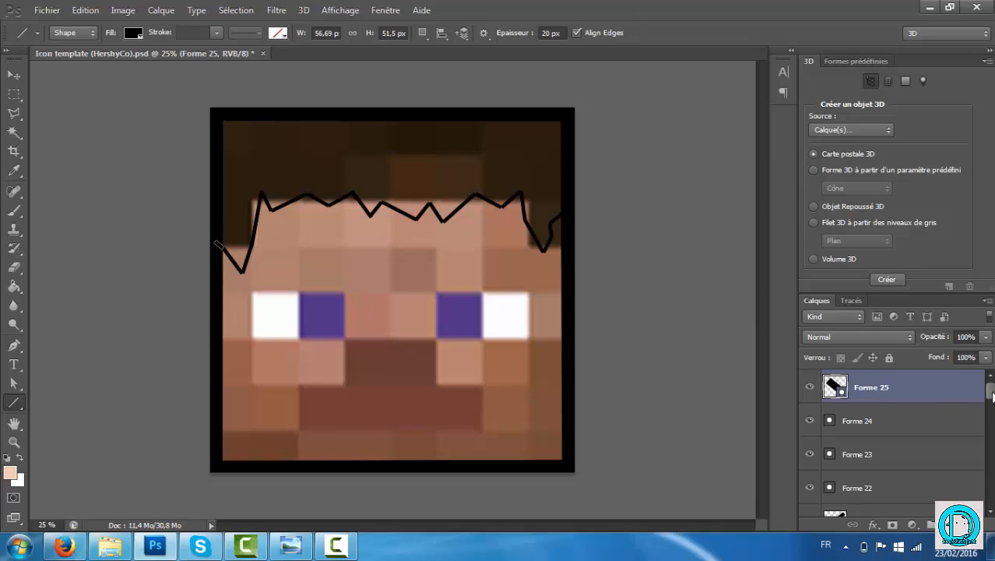
Step: Merge the hair outline's line layers, Forme 1 through Forme 25, into one shape layer
drag(992, 396, 992, 498)
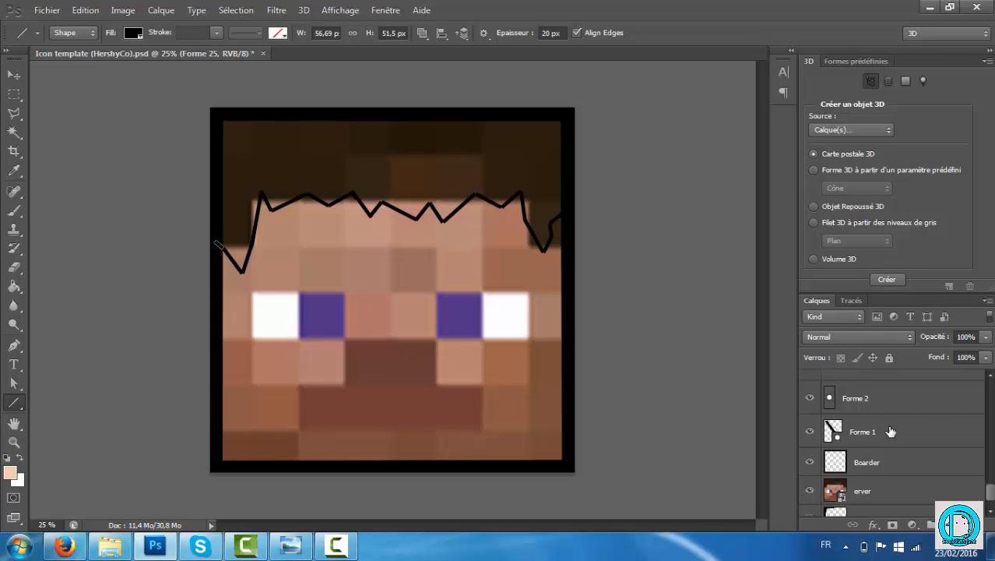
shift+click(891, 431)
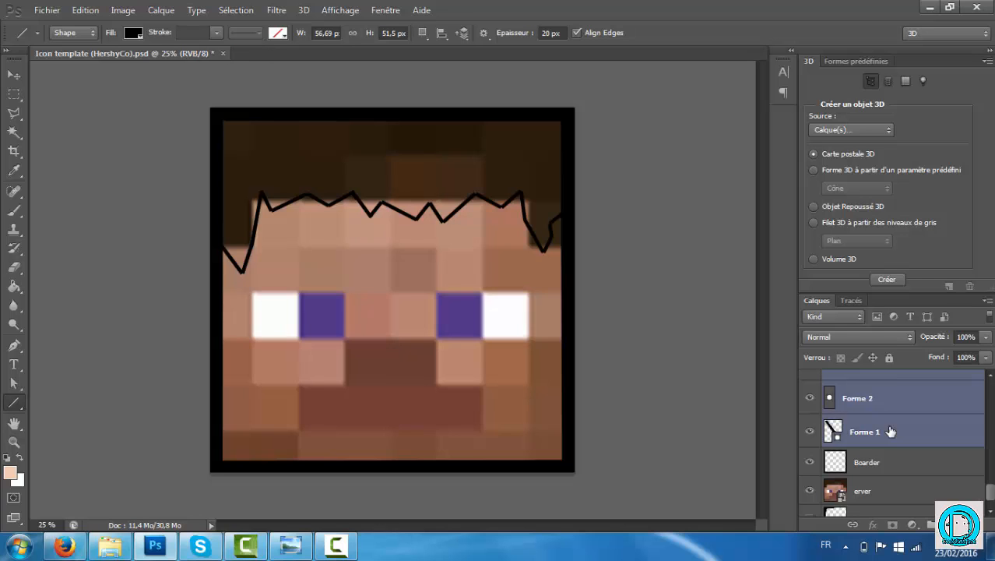
mouse_move(990, 495)
mouse_down()
mouse_move(993, 407)
mouse_move(993, 489)
mouse_up()
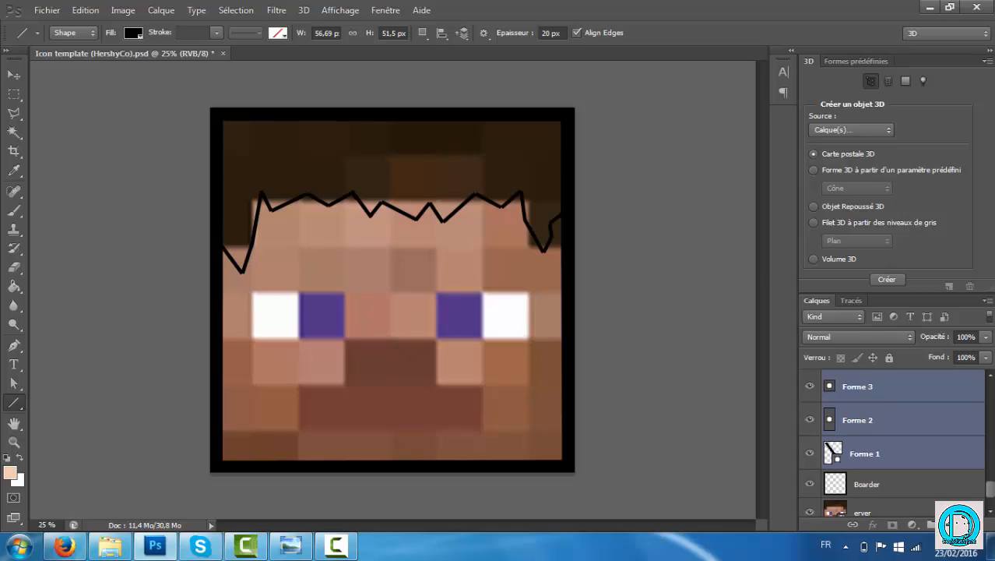
key(ctrl+e)
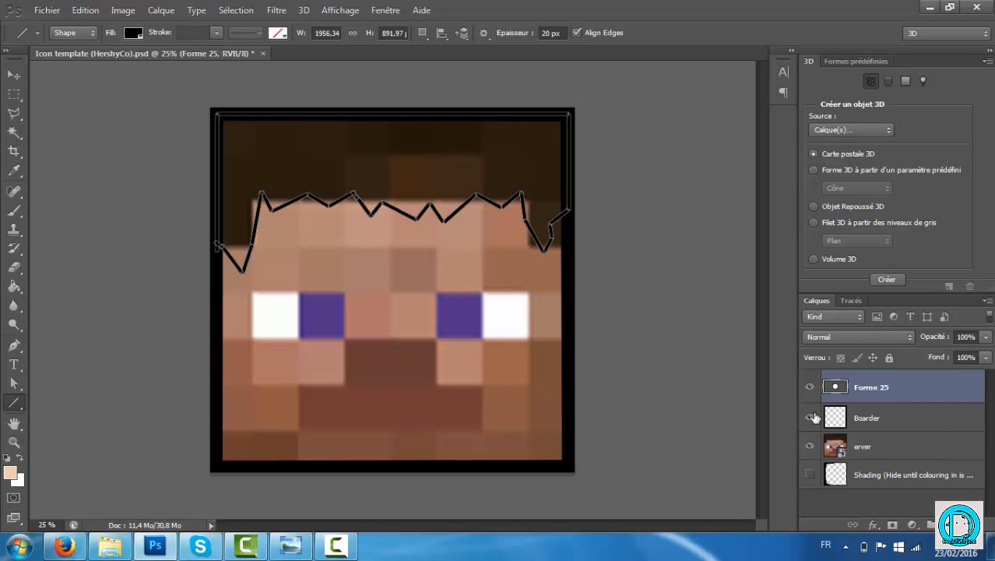
Step: Shift the merged hair outline about 0.64 cm left and 0.56 cm down
click(14, 75)
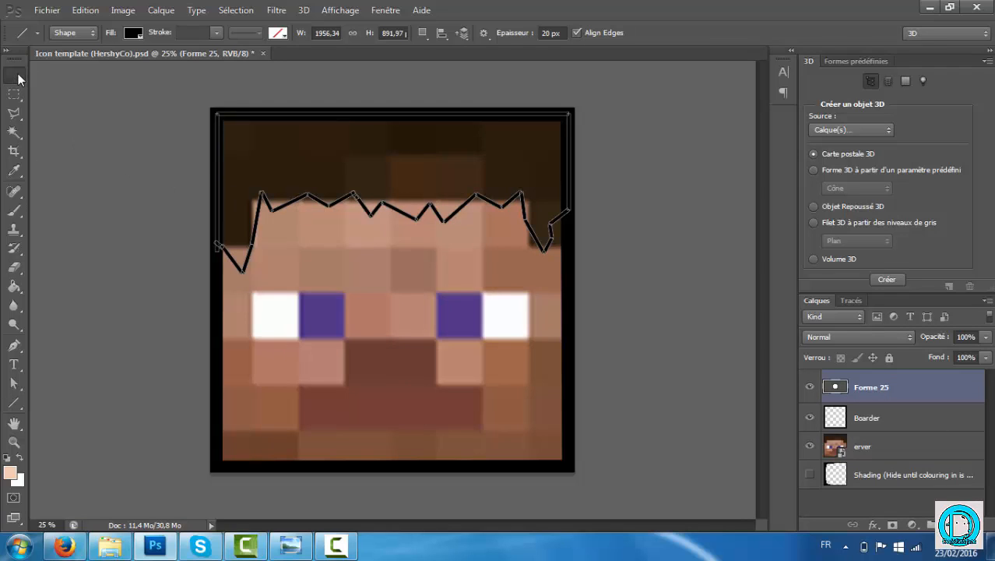
mouse_move(262, 224)
mouse_down()
mouse_move(280, 220)
mouse_move(263, 227)
mouse_up()
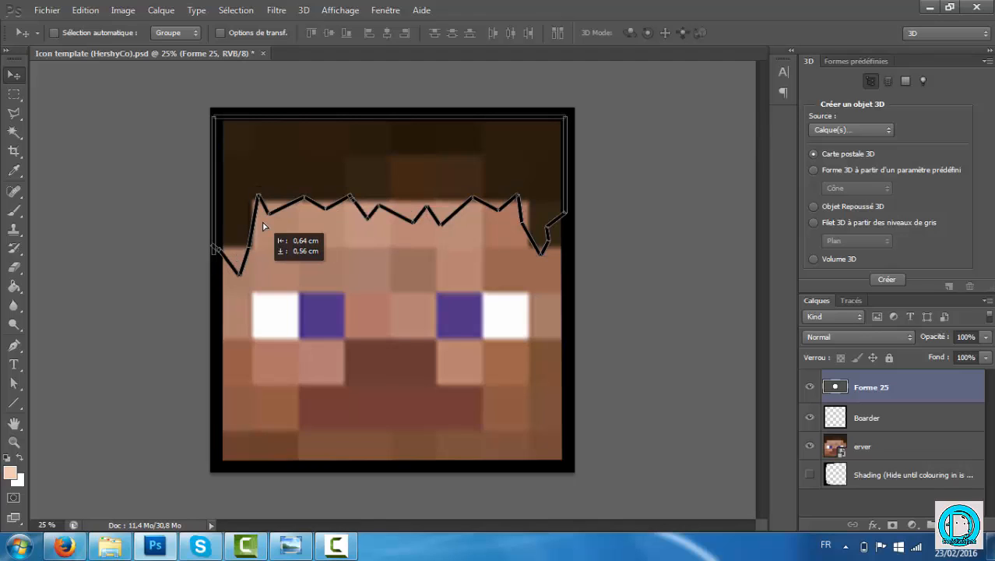
drag(263, 224, 263, 224)
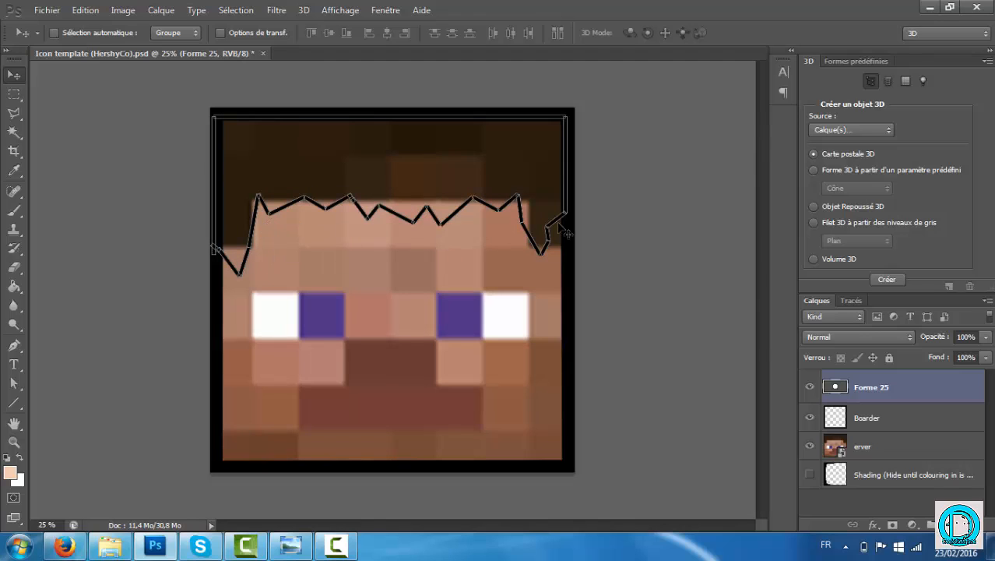
Step: Outline both eyes, their purple pupils and the mouth with black 20 px lines, directly above the Boarder layer
click(883, 419)
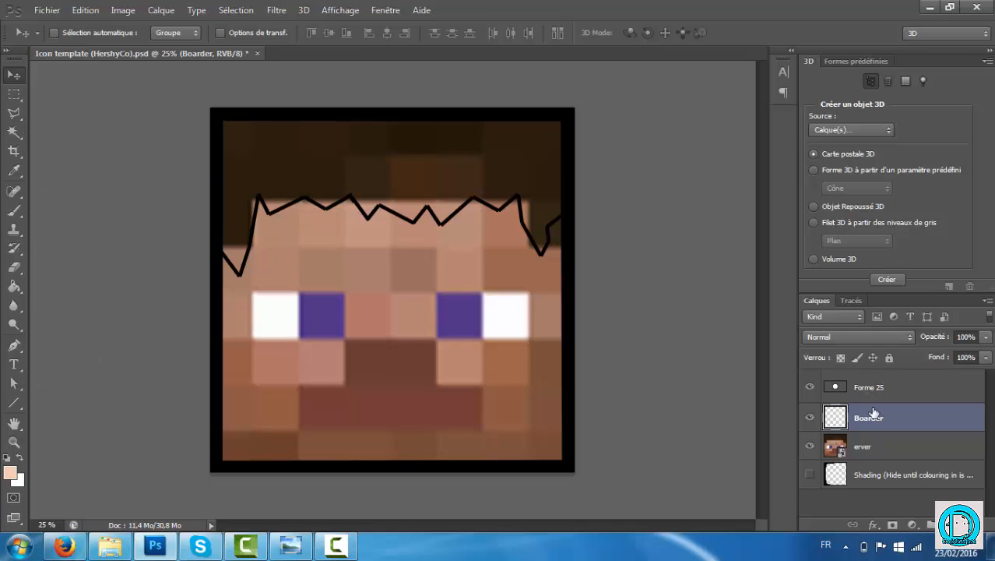
click(15, 403)
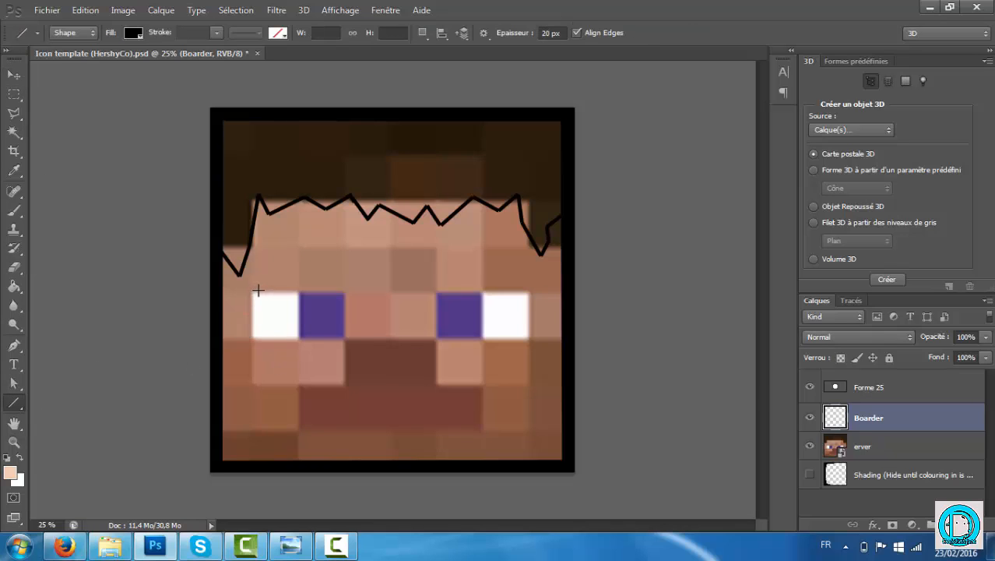
mouse_move(258, 290)
mouse_down()
mouse_move(259, 343)
mouse_move(337, 340)
mouse_move(343, 294)
mouse_move(252, 292)
mouse_move(293, 297)
mouse_move(294, 339)
mouse_move(304, 339)
mouse_up()
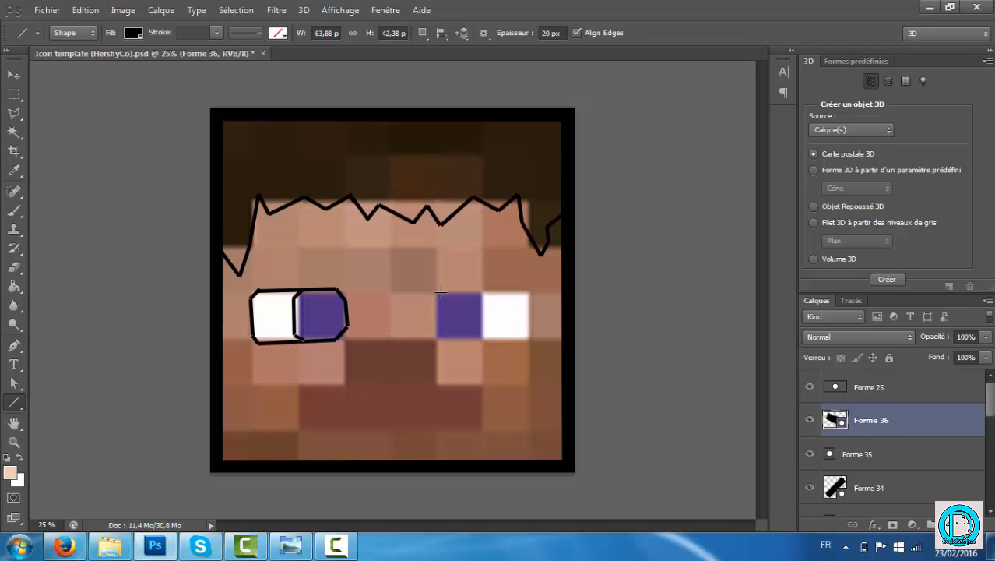
mouse_move(481, 291)
mouse_down()
mouse_move(439, 292)
mouse_move(438, 335)
mouse_move(524, 341)
mouse_move(530, 298)
mouse_move(520, 294)
mouse_up()
mouse_move(517, 290)
mouse_down()
mouse_move(476, 290)
mouse_move(488, 298)
mouse_move(480, 339)
mouse_up()
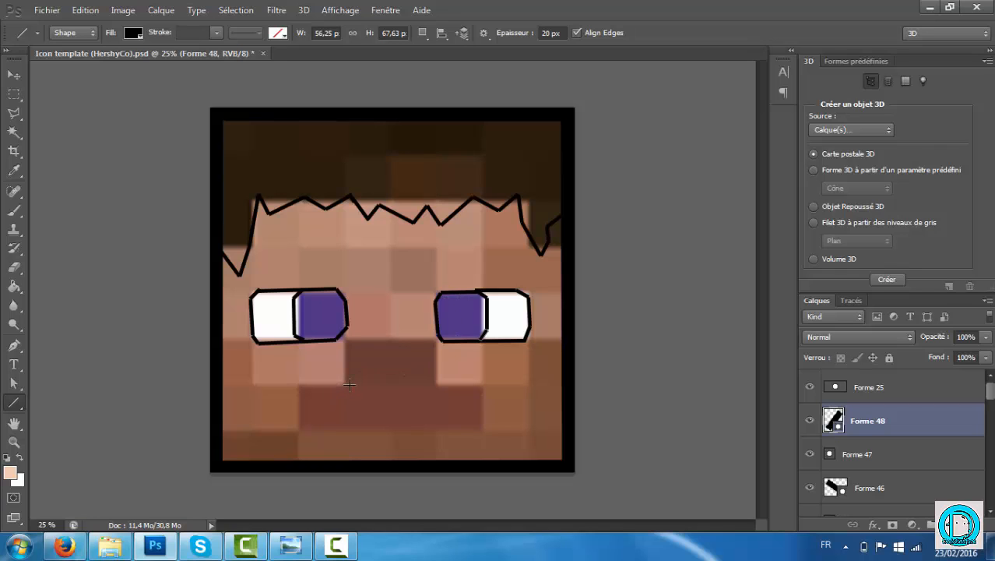
mouse_move(349, 384)
mouse_down()
mouse_move(303, 384)
mouse_move(298, 426)
mouse_move(474, 427)
mouse_move(484, 416)
mouse_move(474, 384)
mouse_move(301, 385)
mouse_up()
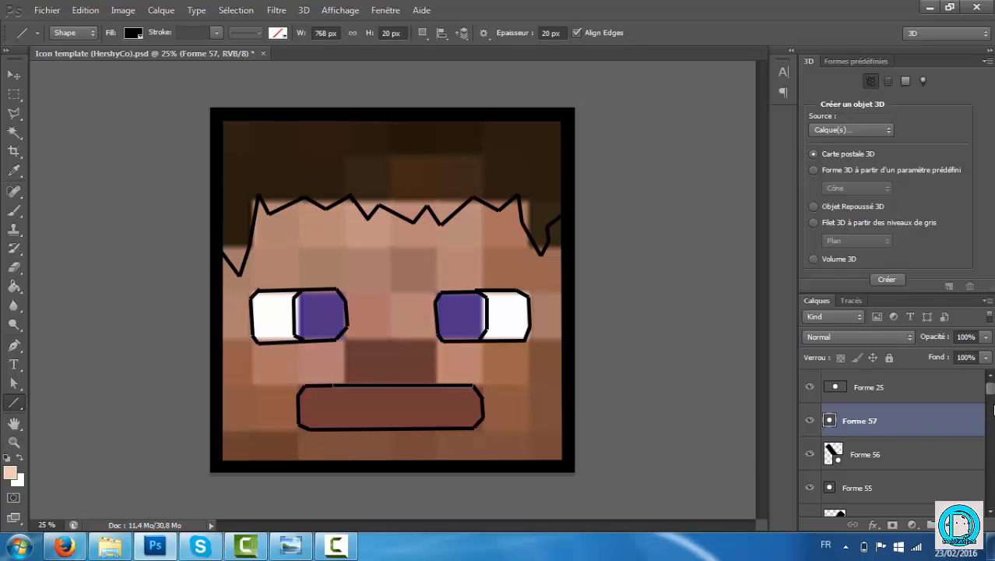
Step: Merge the eye and mouth line layers, Forme 26 through Forme 57, into one shape layer
drag(991, 396, 989, 502)
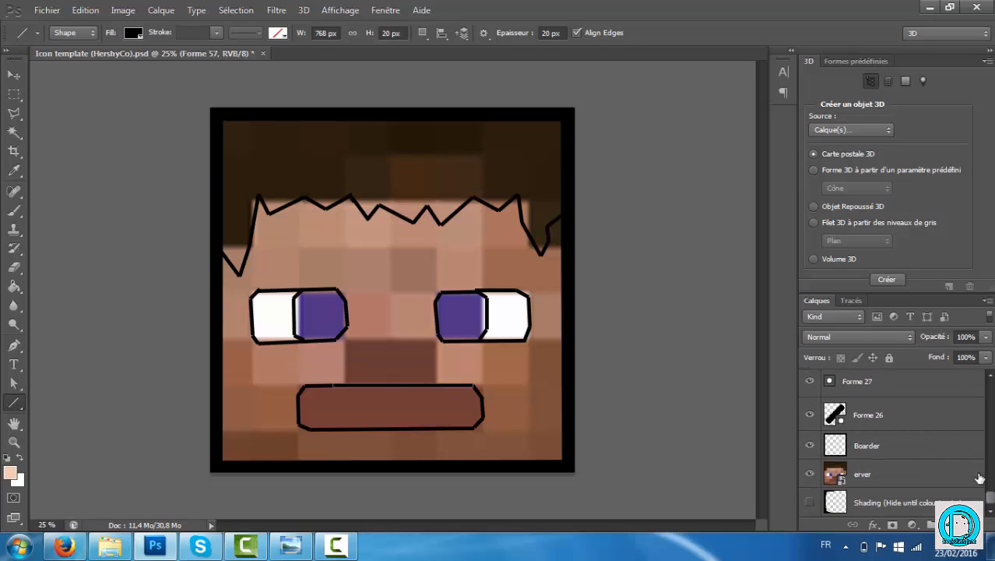
shift+click(871, 416)
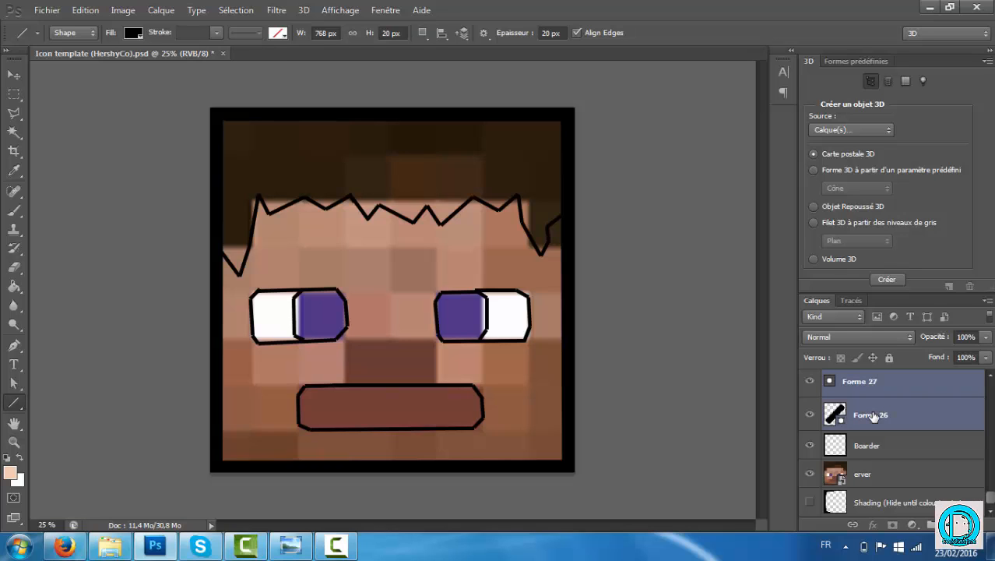
drag(991, 501, 991, 465)
key(ctrl+e)
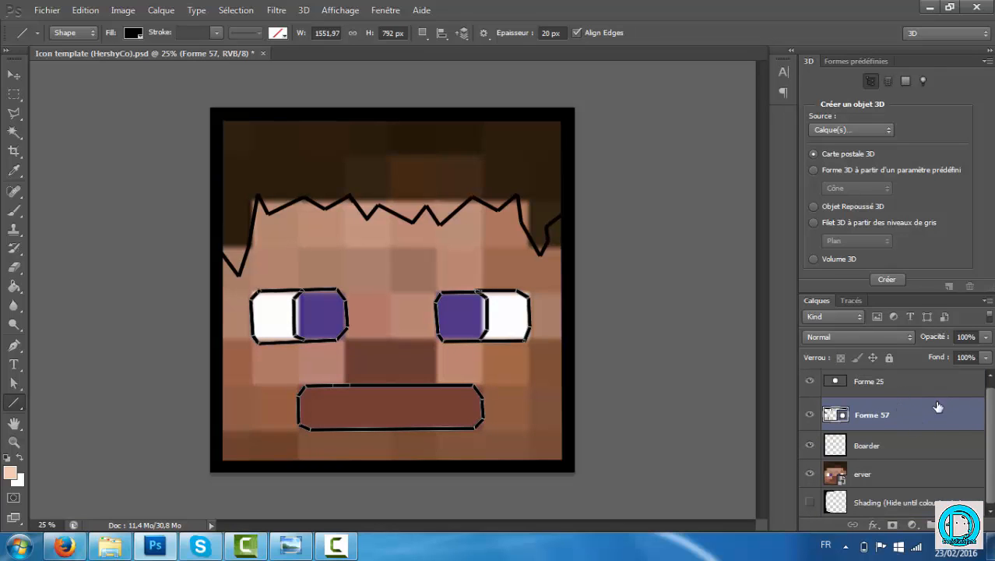
drag(992, 487, 994, 479)
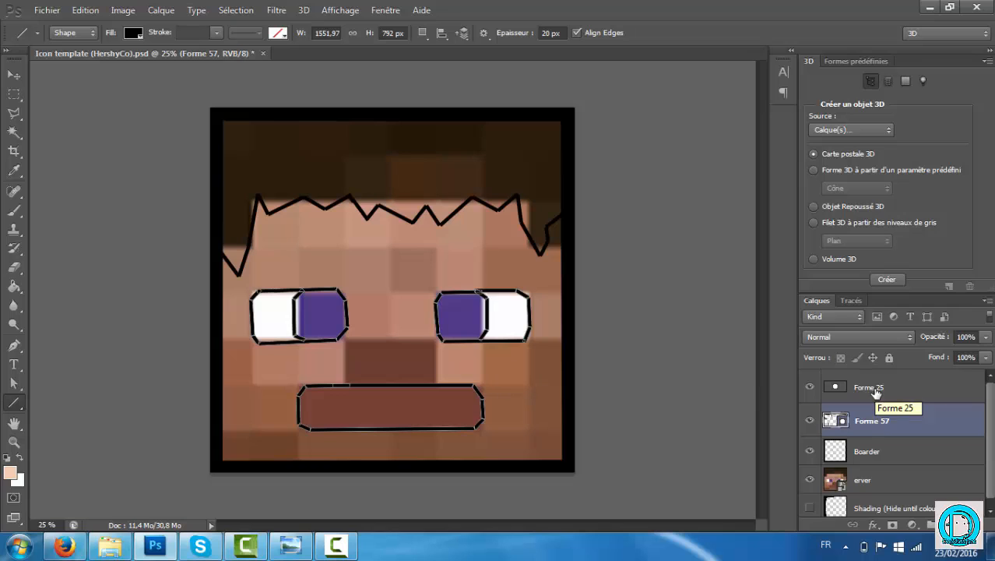
Step: Add a black 16 px outside stroke (Contour) to the merged eye and mouth outlines on layer Forme 57
right_click(895, 429)
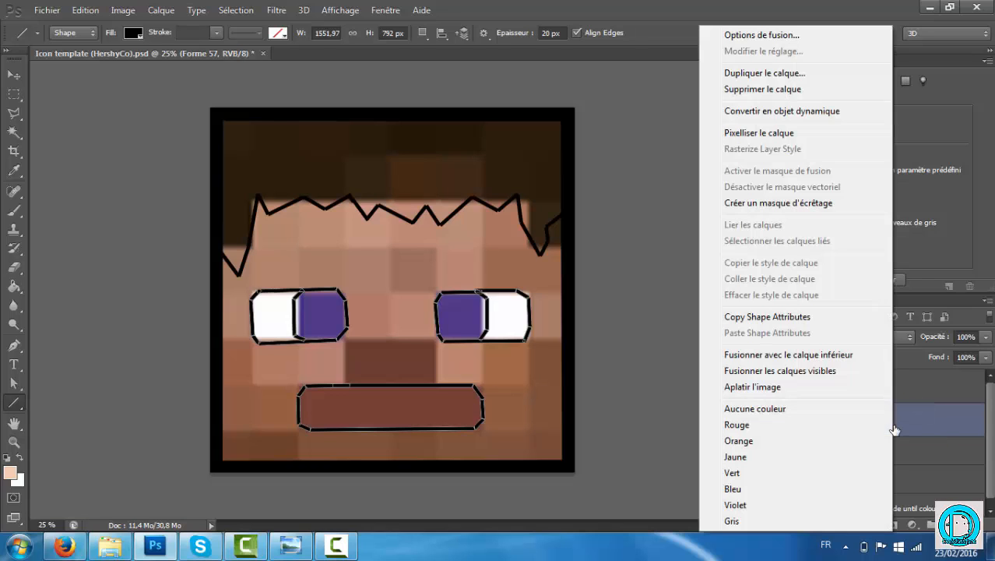
click(787, 35)
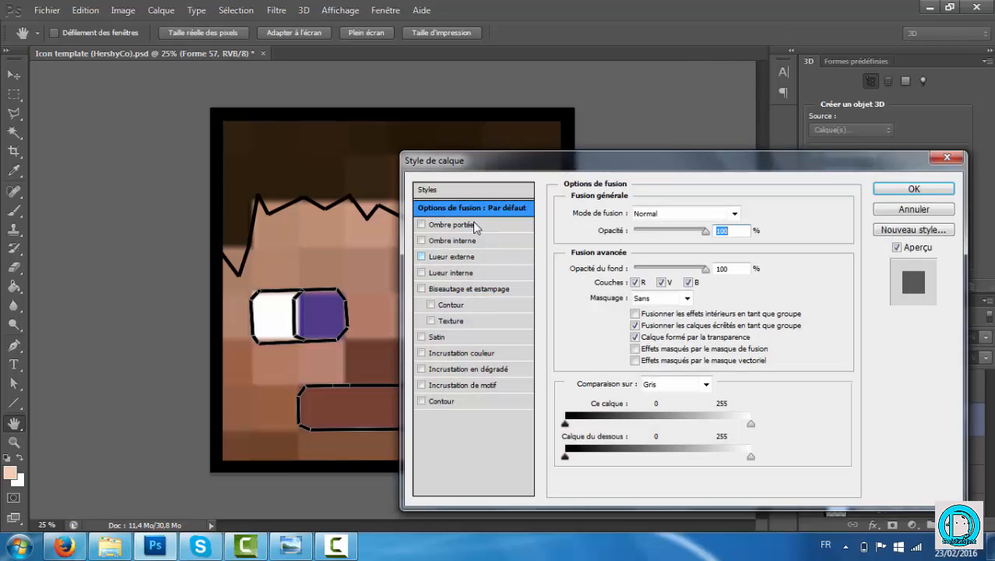
click(464, 401)
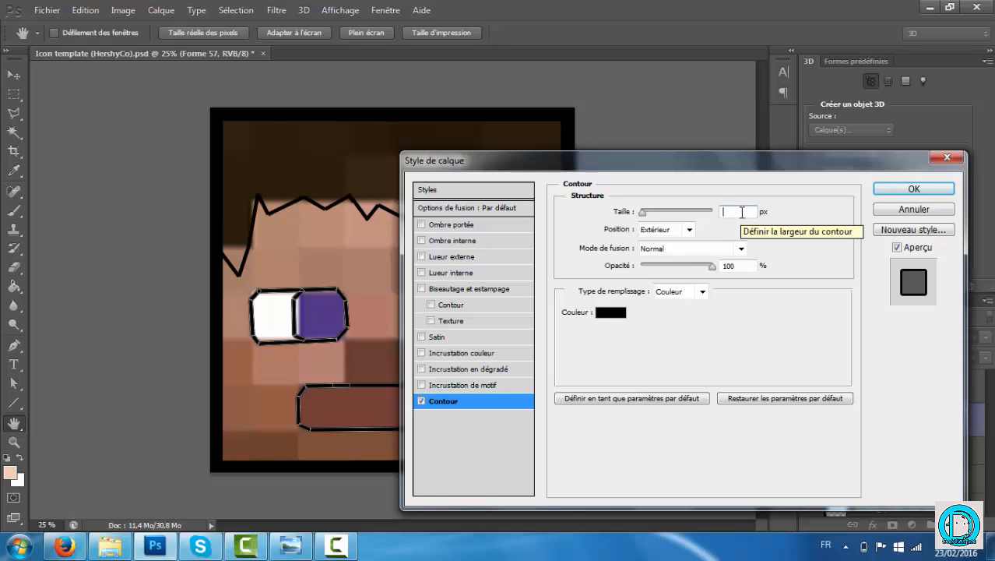
text(16)
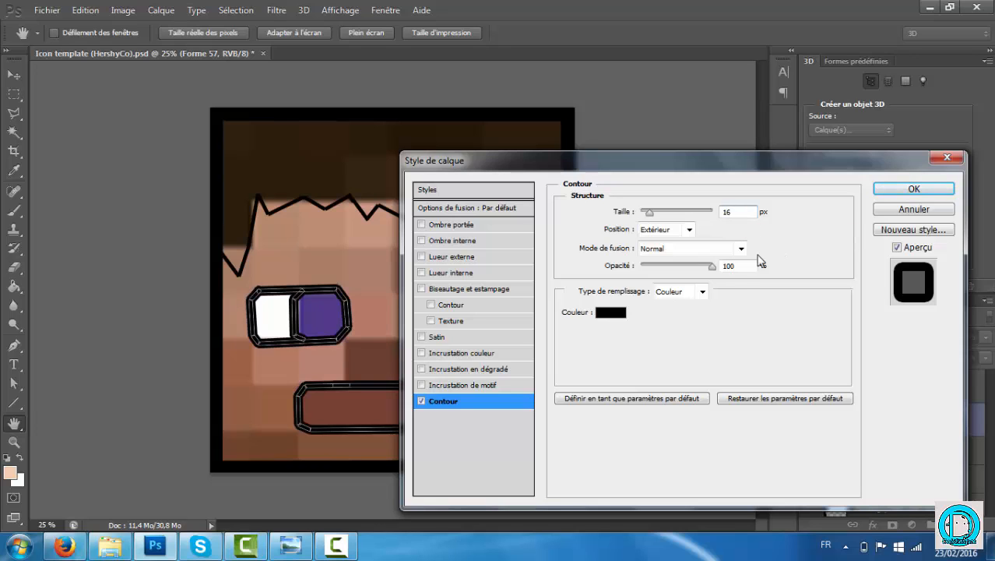
click(913, 192)
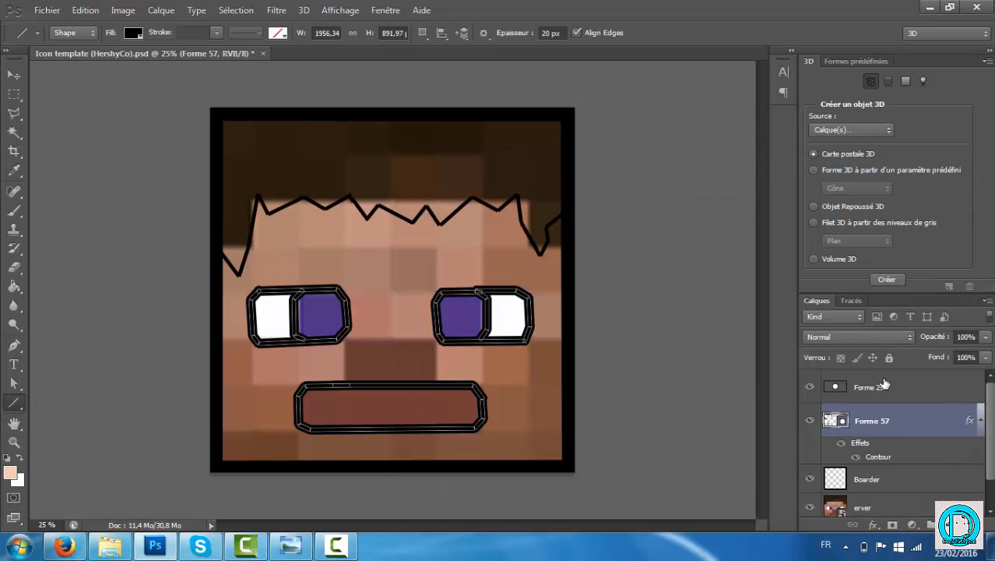
Step: Add a black 16 px outside stroke (Contour) to the hair outline on layer Forme 25
click(885, 387)
right_click(885, 387)
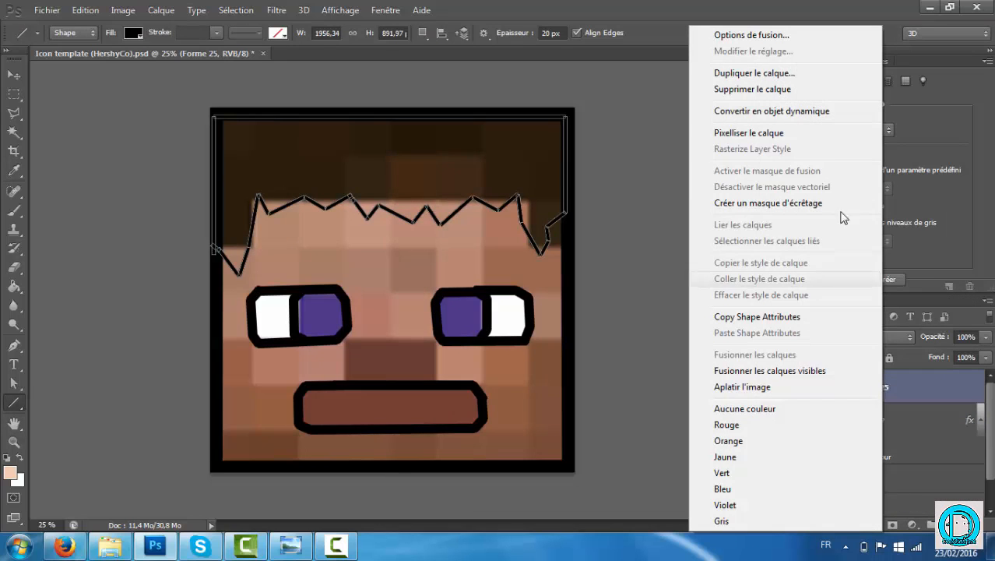
click(780, 36)
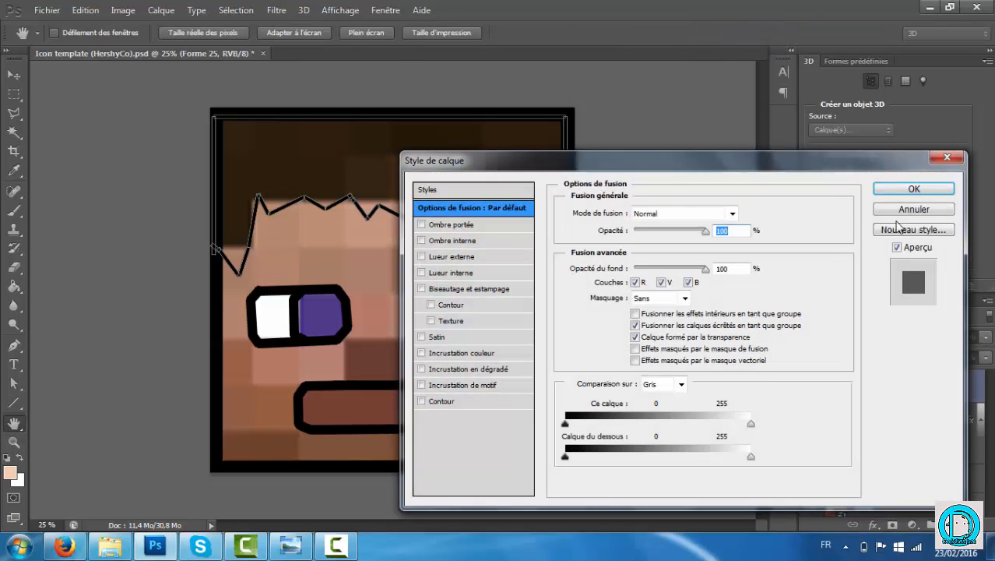
click(448, 402)
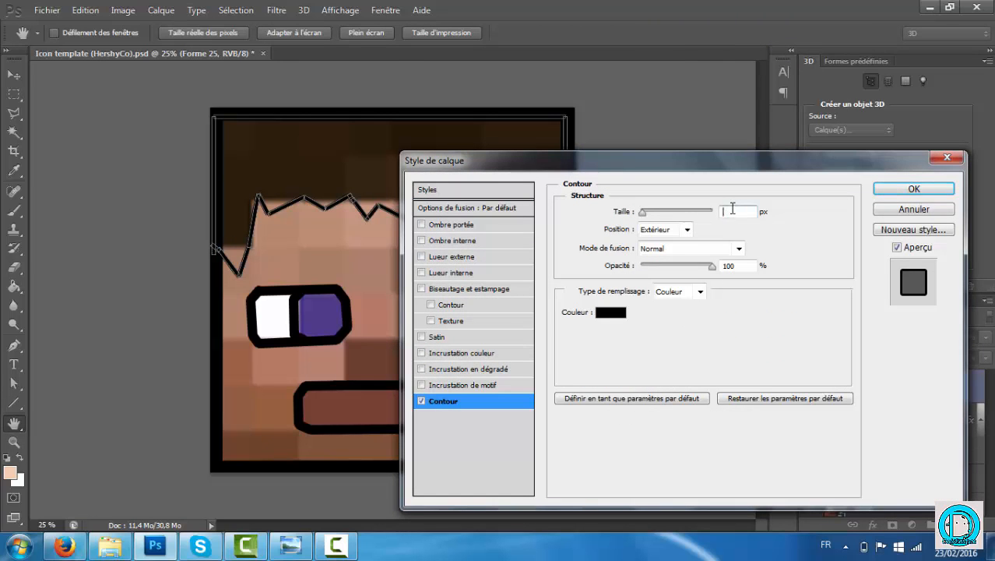
text(16)
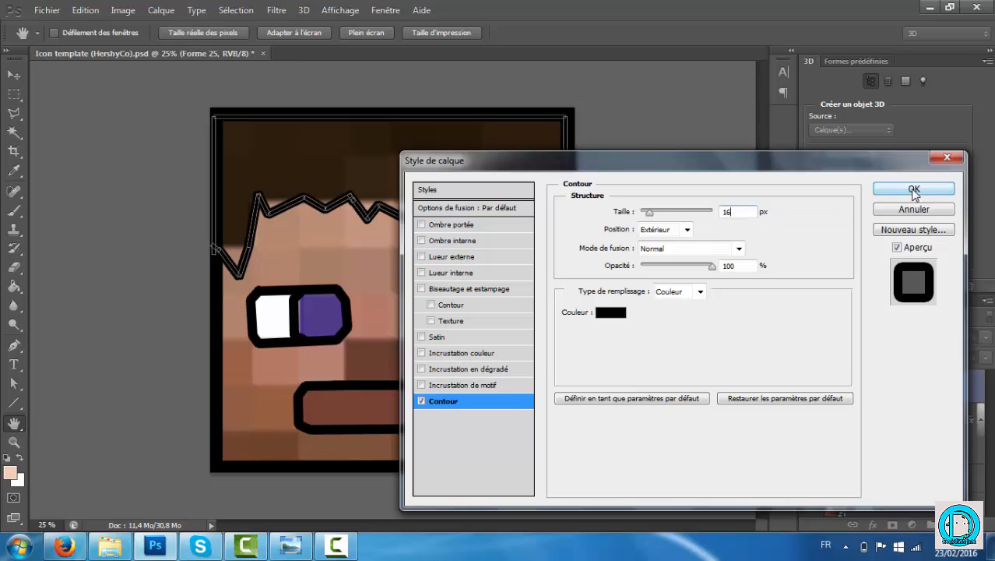
click(914, 191)
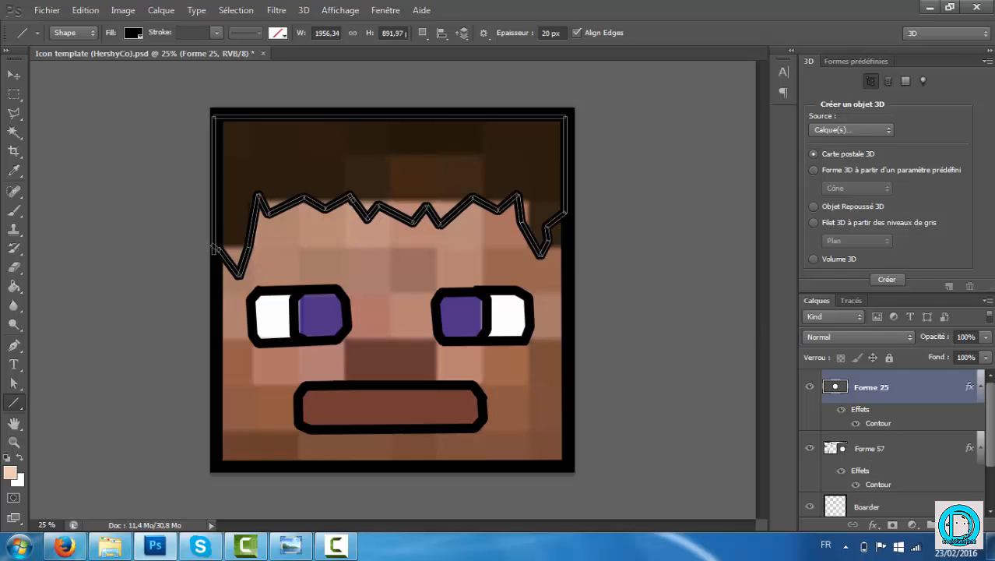
Step: Rasterize the erver skin layer so it becomes a normal pixel layer
scroll(895, 444, down, 2)
click(913, 483)
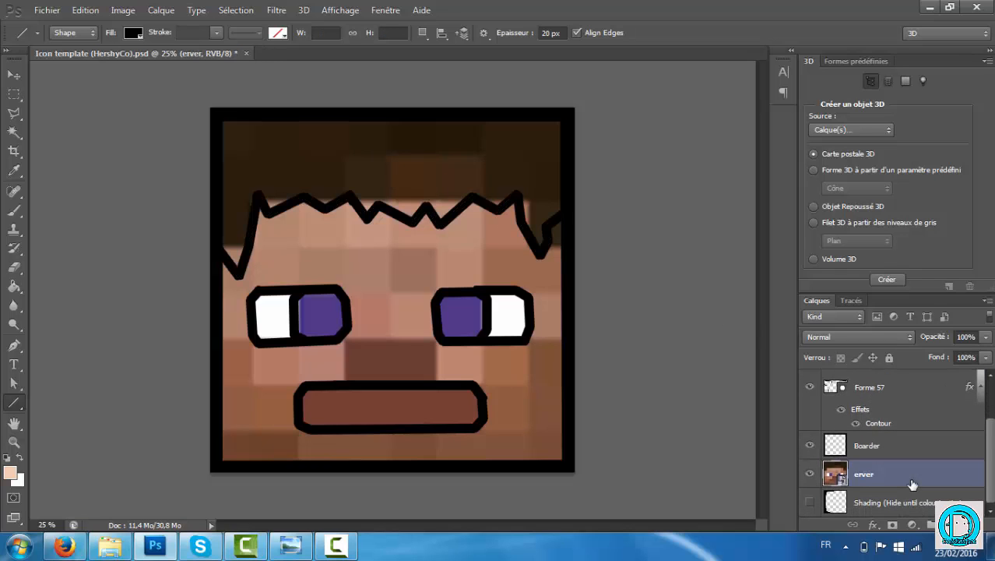
right_click(863, 474)
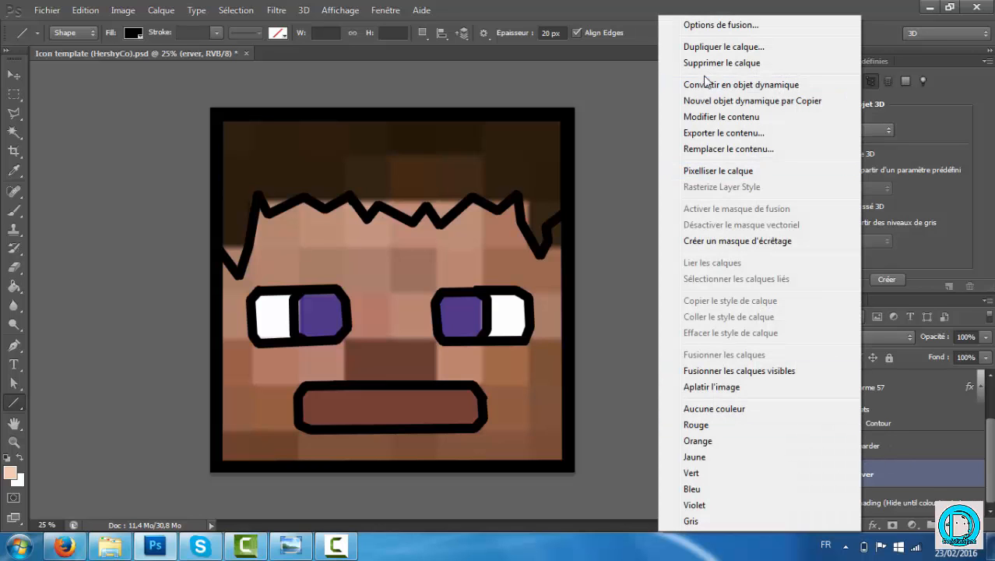
click(730, 171)
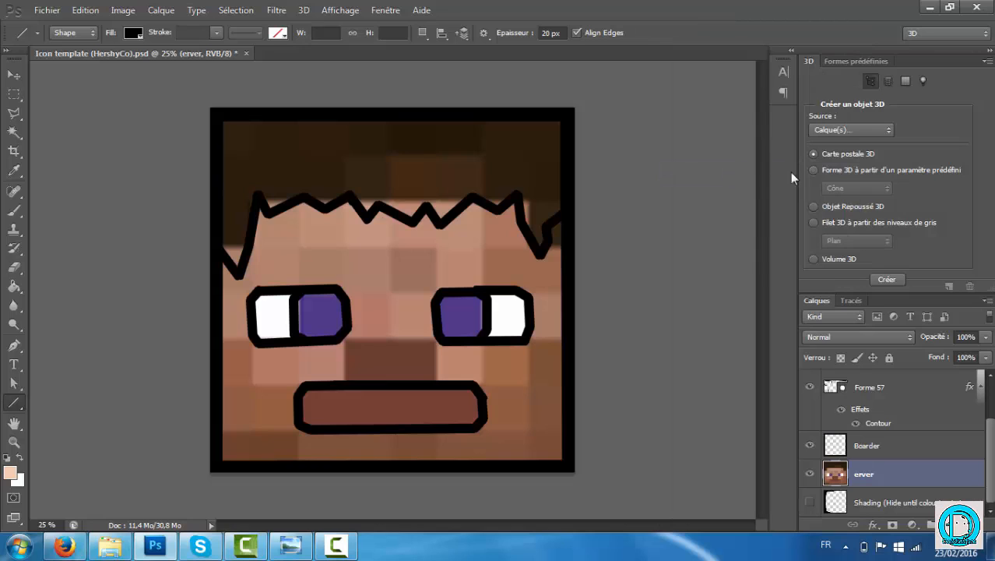
scroll(986, 483, up, 3)
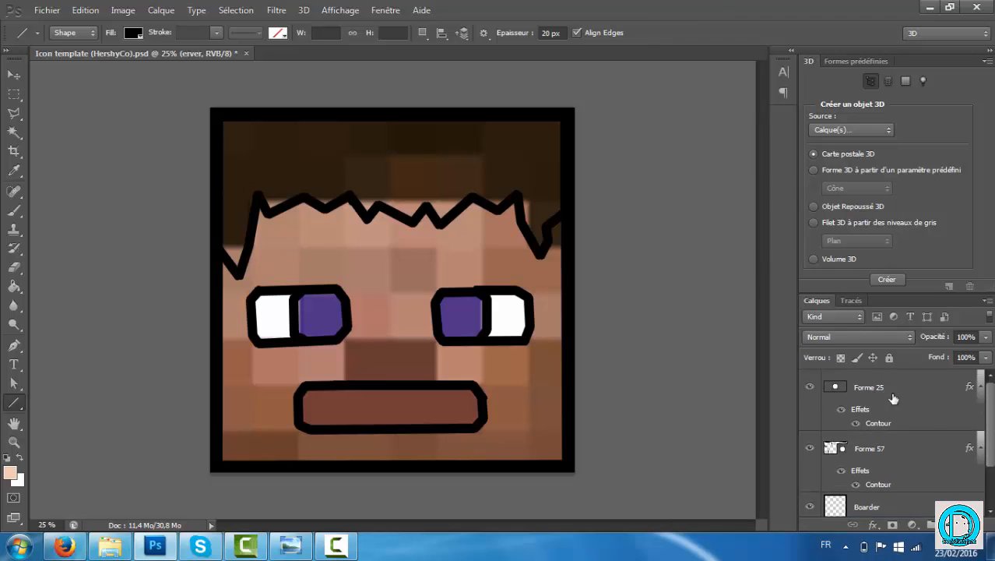
scroll(994, 457, down, 2)
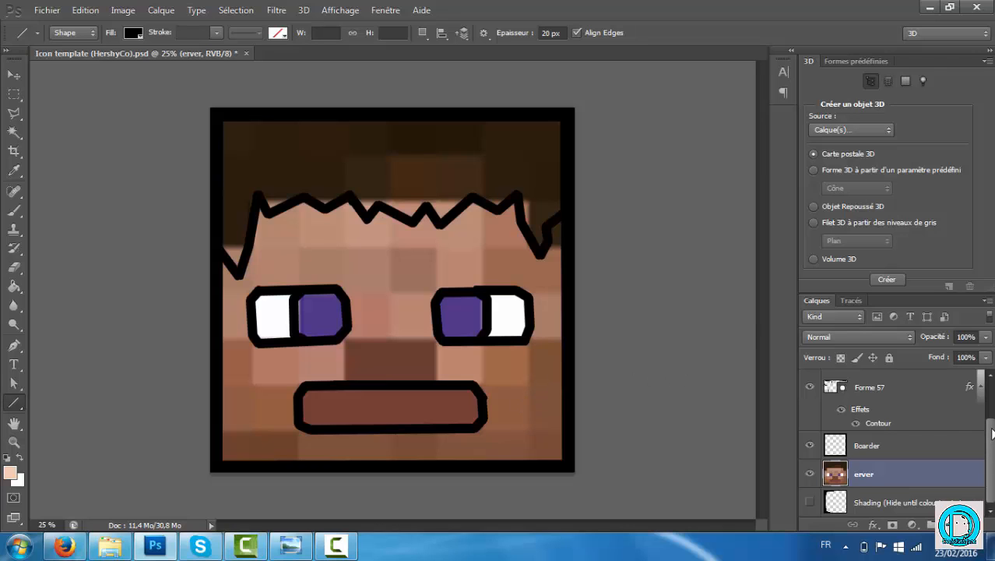
drag(993, 434, 964, 412)
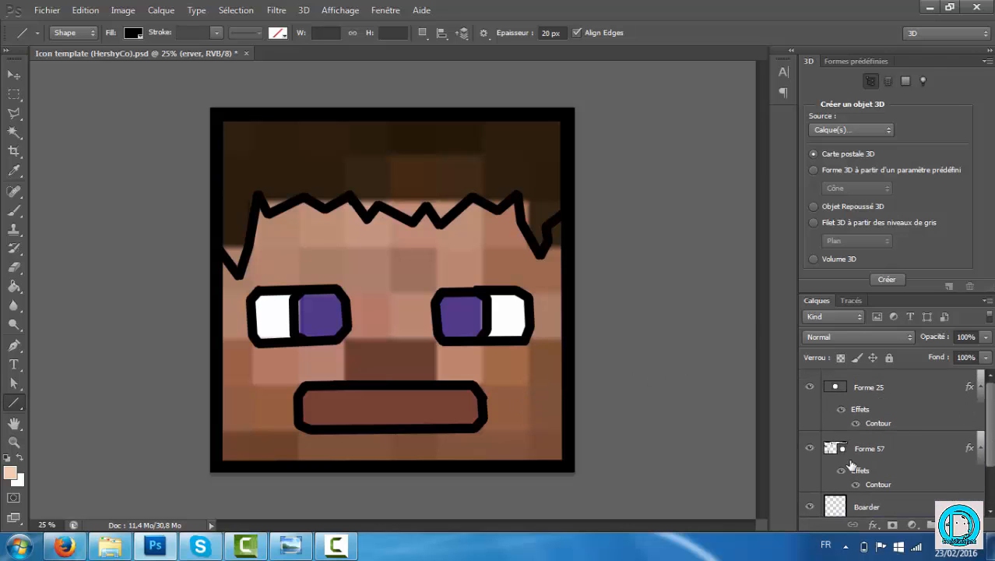
Step: Make Forme 25 the active layer and sample the hair's dark brown as the foreground colour
click(866, 450)
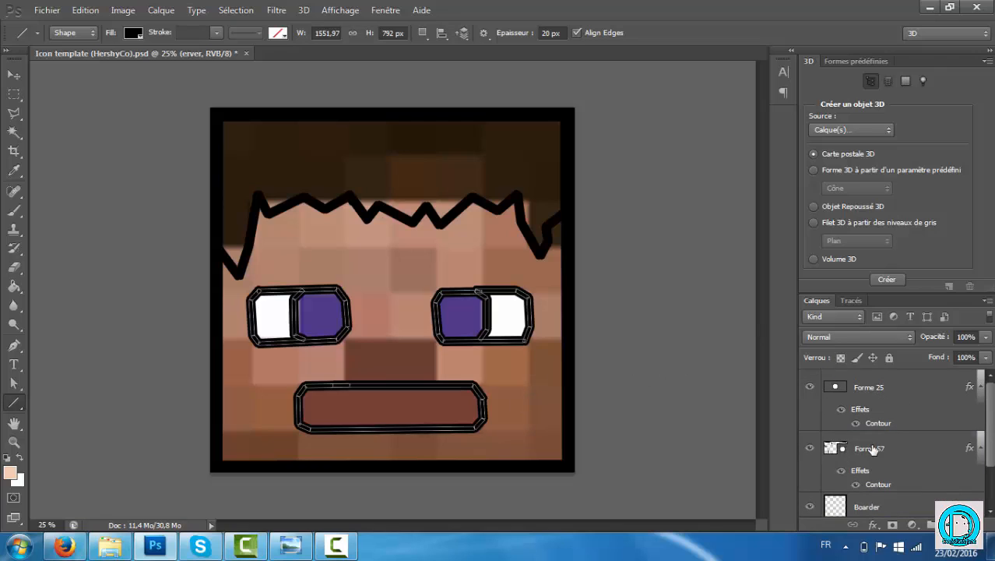
click(867, 388)
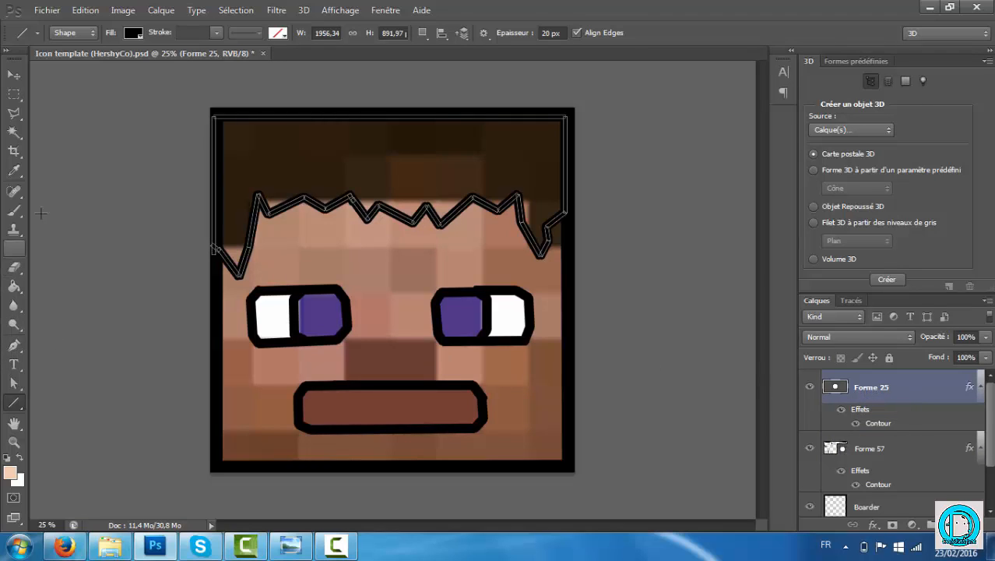
click(14, 170)
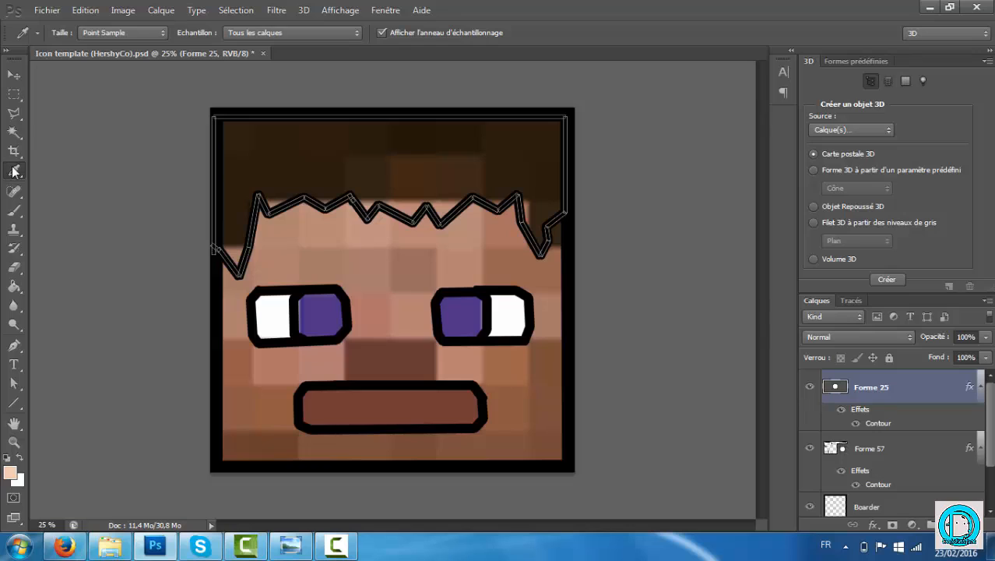
click(421, 136)
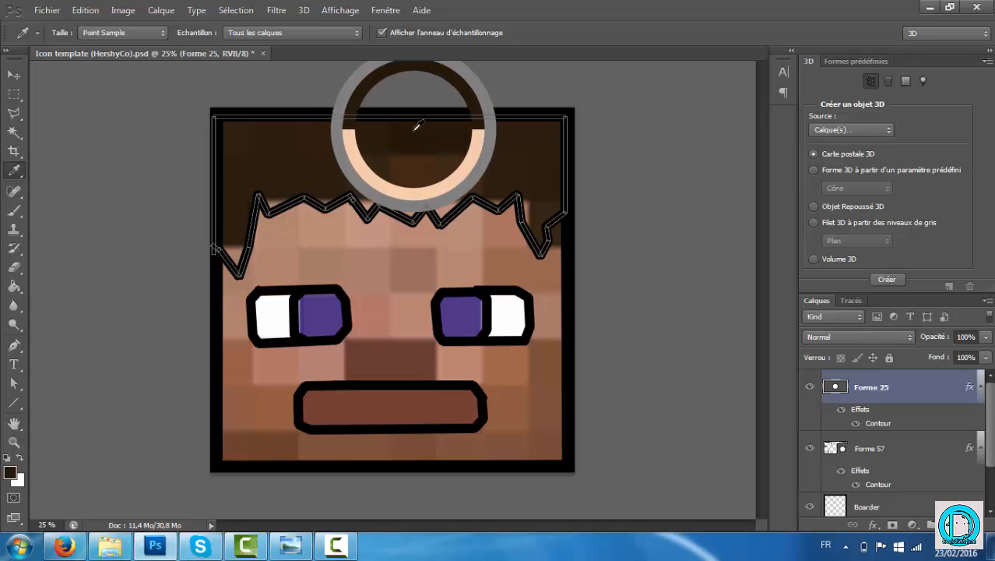
click(416, 127)
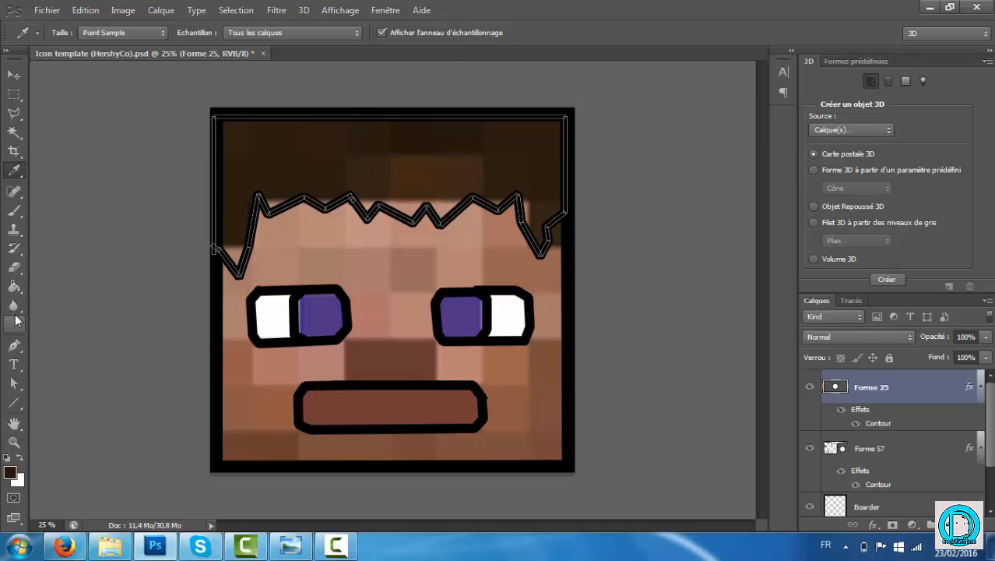
Step: Apply the Paint Bucket to the hair area on Forme 25 and accept rasterizing the shape layer
click(12, 288)
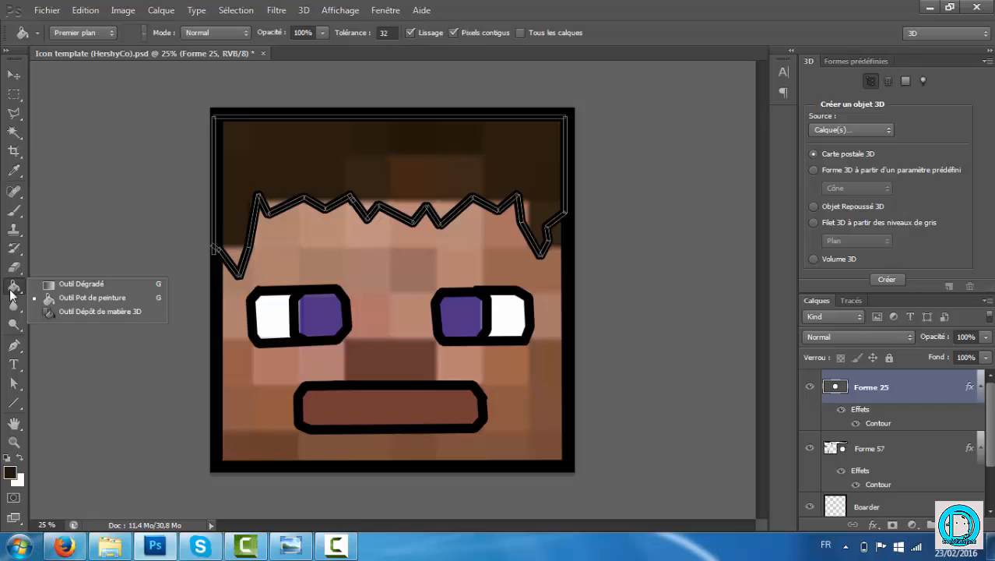
click(46, 284)
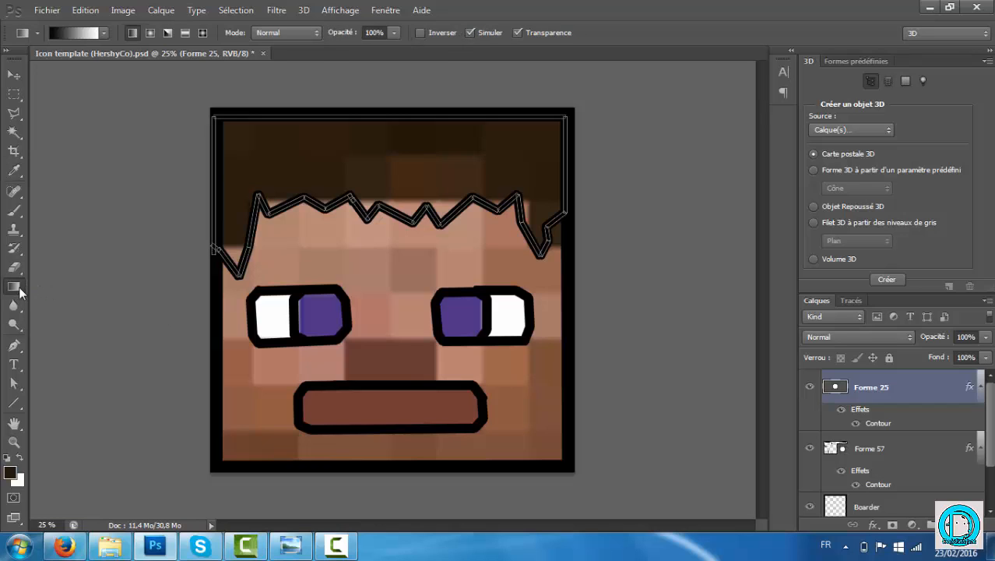
click(18, 287)
click(49, 298)
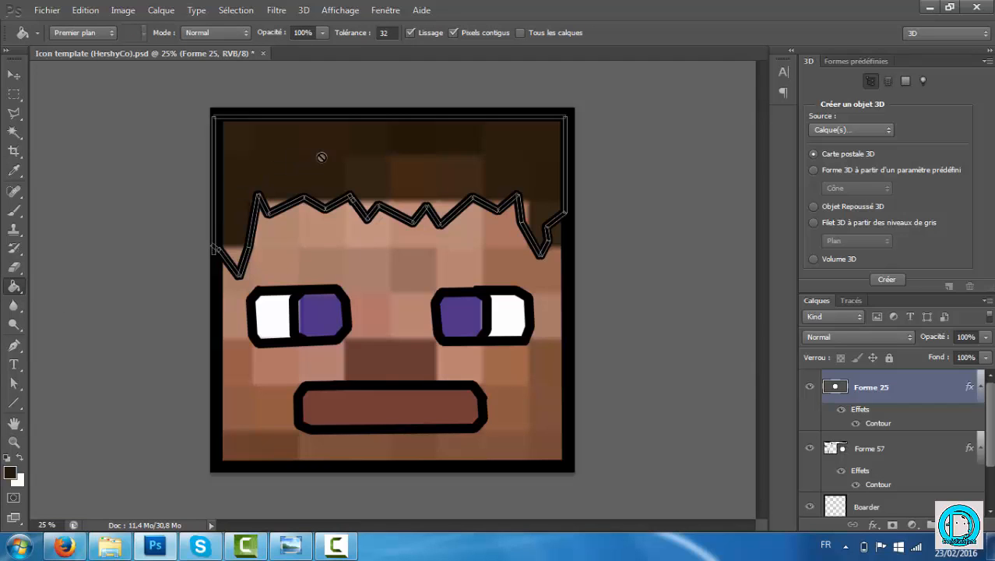
click(354, 170)
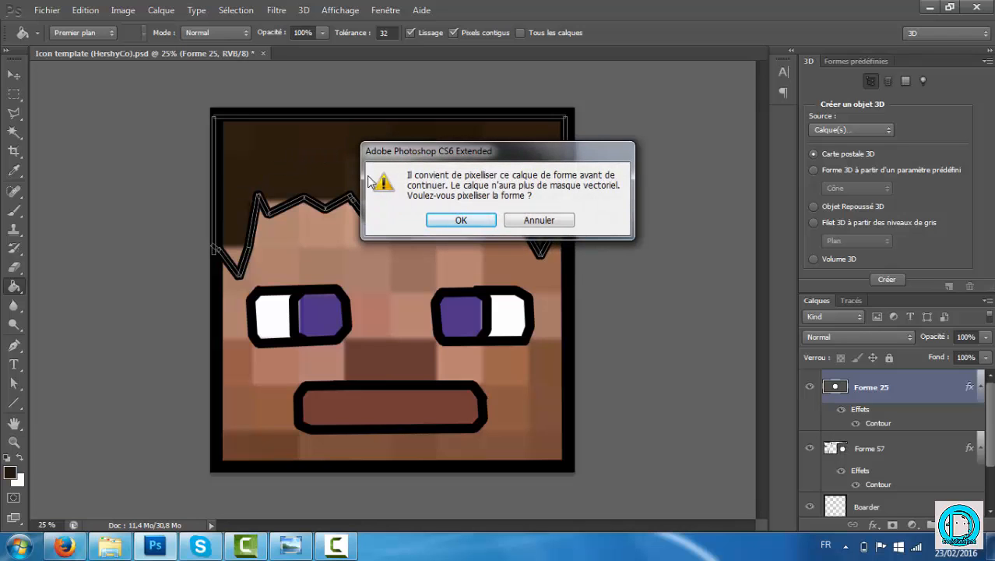
click(457, 220)
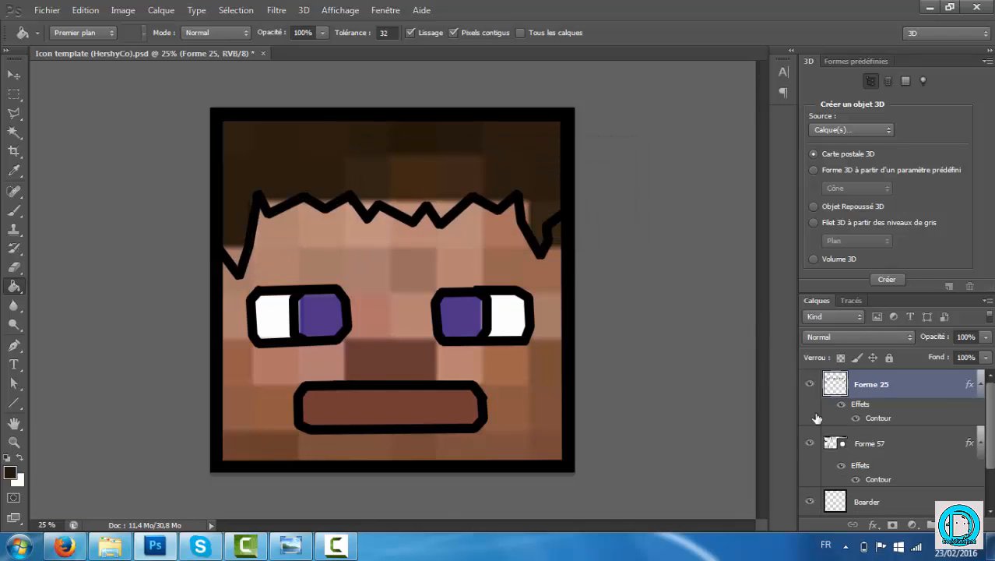
Step: Rasterize the eye and mouth outline layer Forme 57
scroll(939, 479, down, 2)
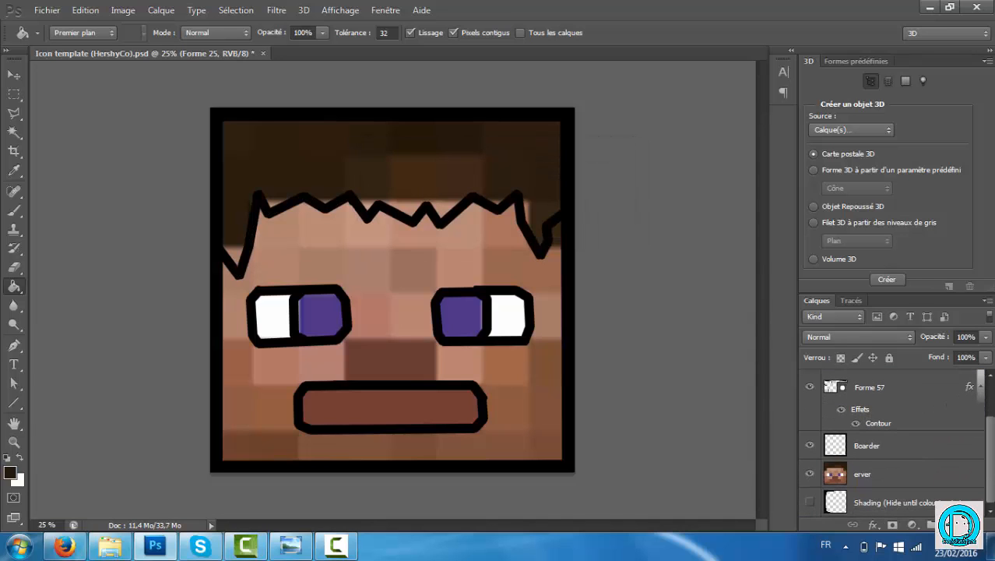
right_click(939, 473)
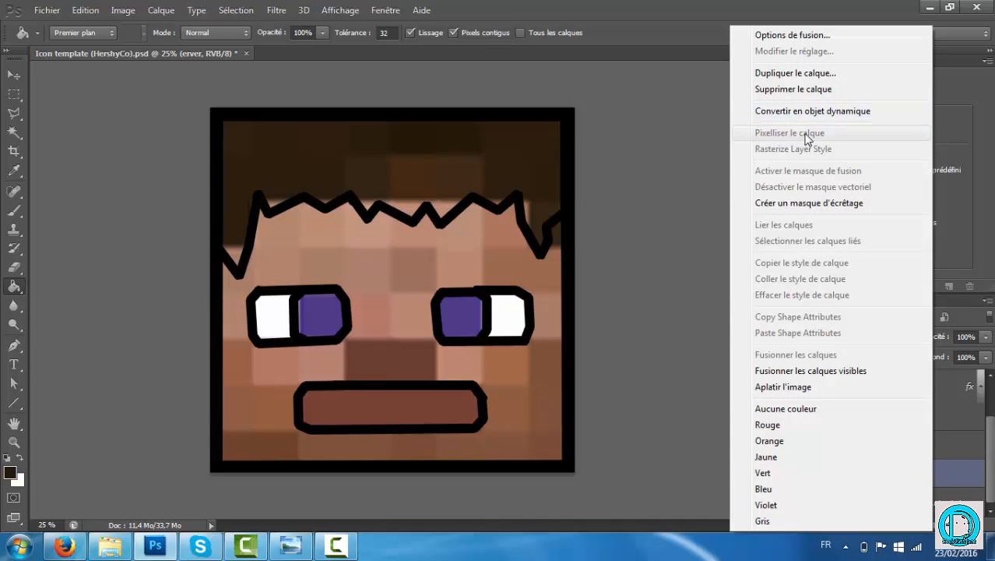
click(685, 135)
scroll(947, 504, up, 2)
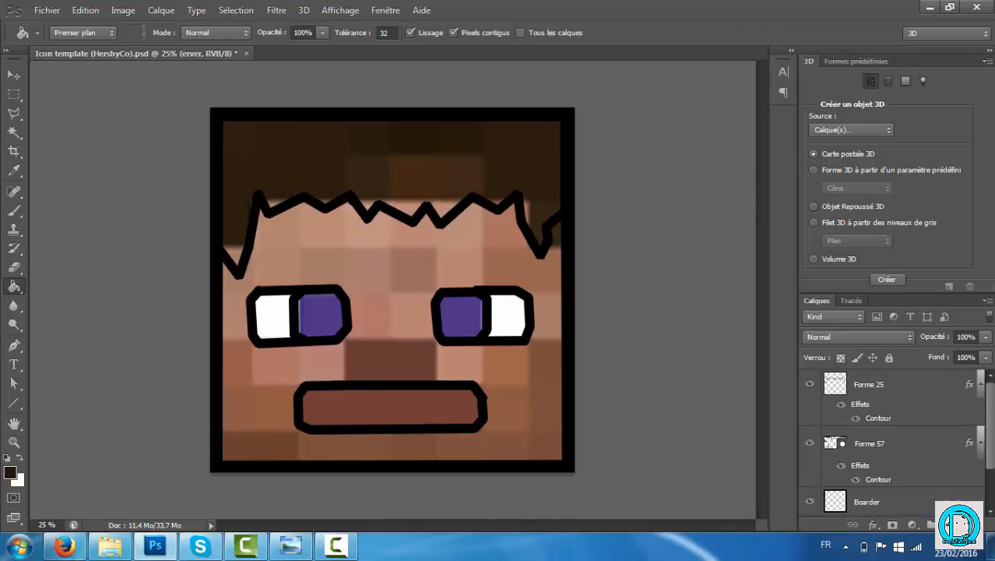
click(898, 445)
right_click(898, 451)
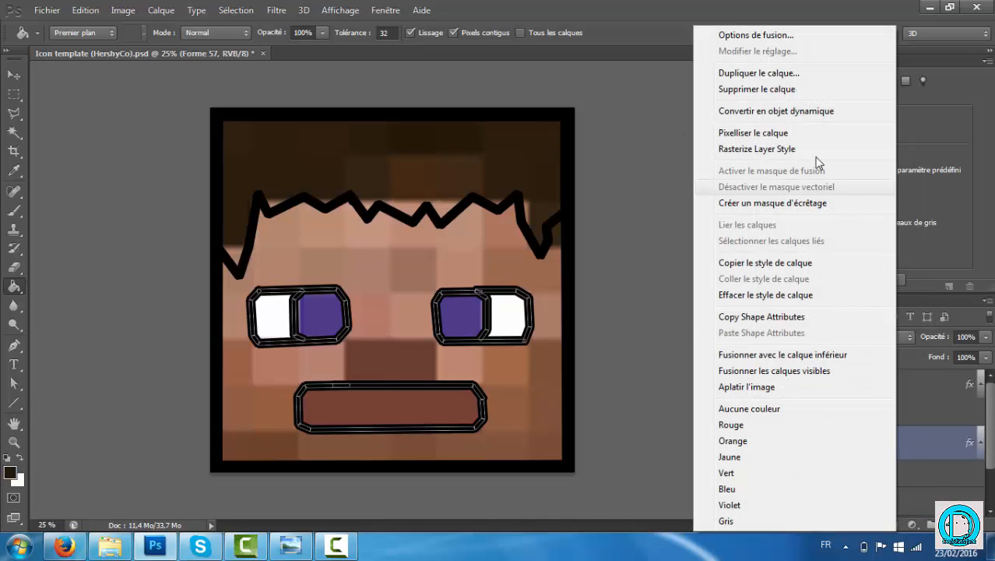
click(771, 134)
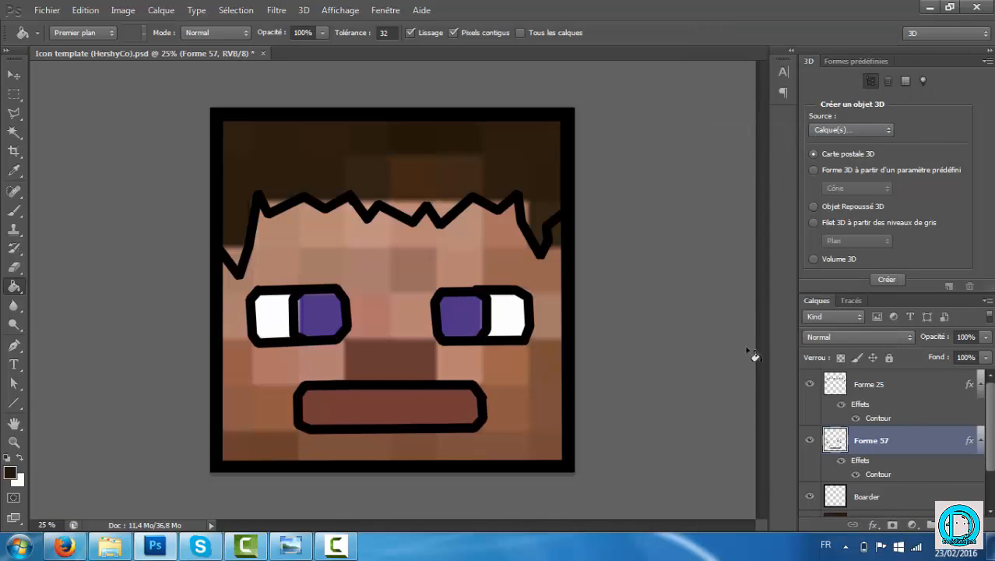
Step: Fill the hair area on layer Forme 25 with the dark brown sampled from the skin's hair
click(894, 395)
right_click(893, 393)
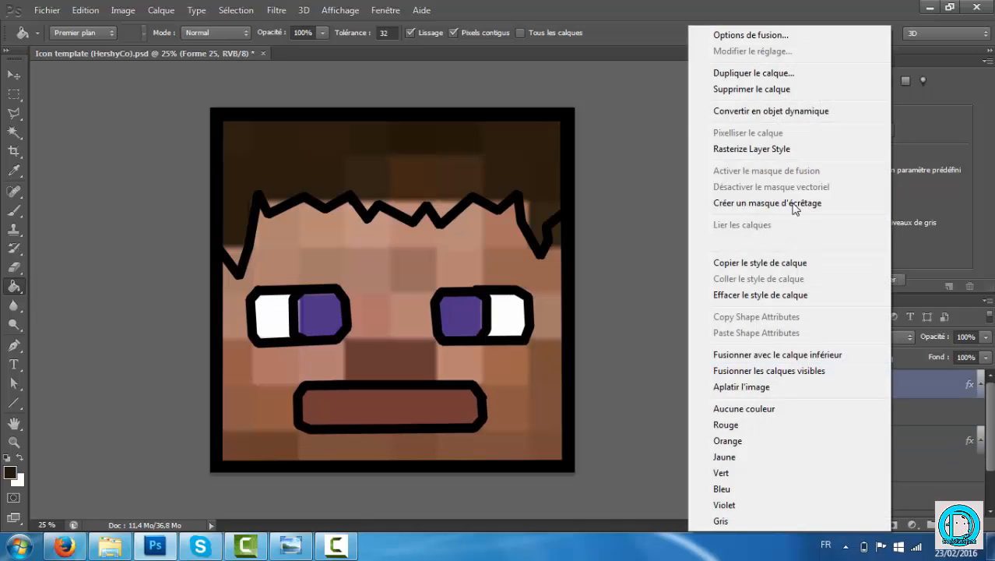
click(614, 175)
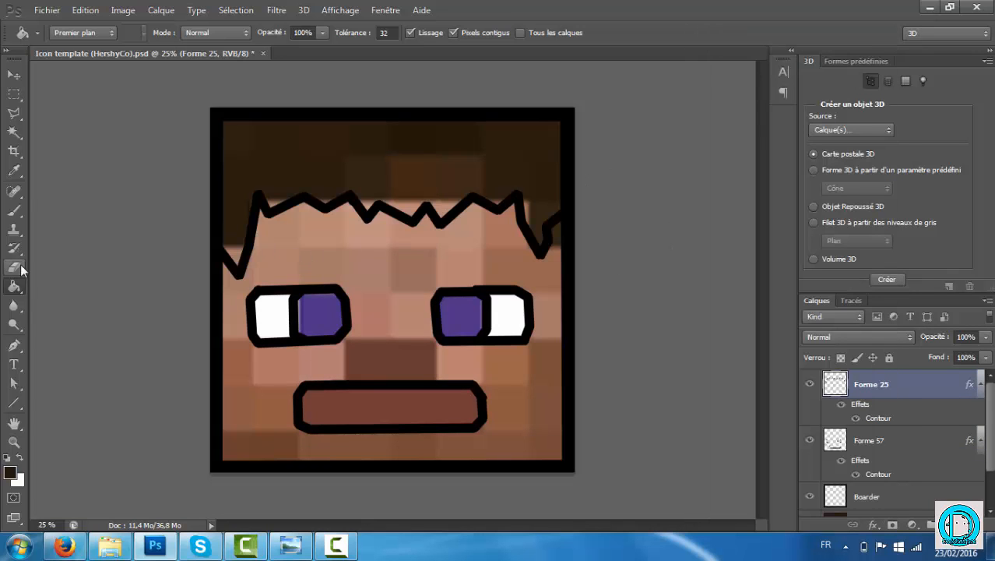
click(14, 171)
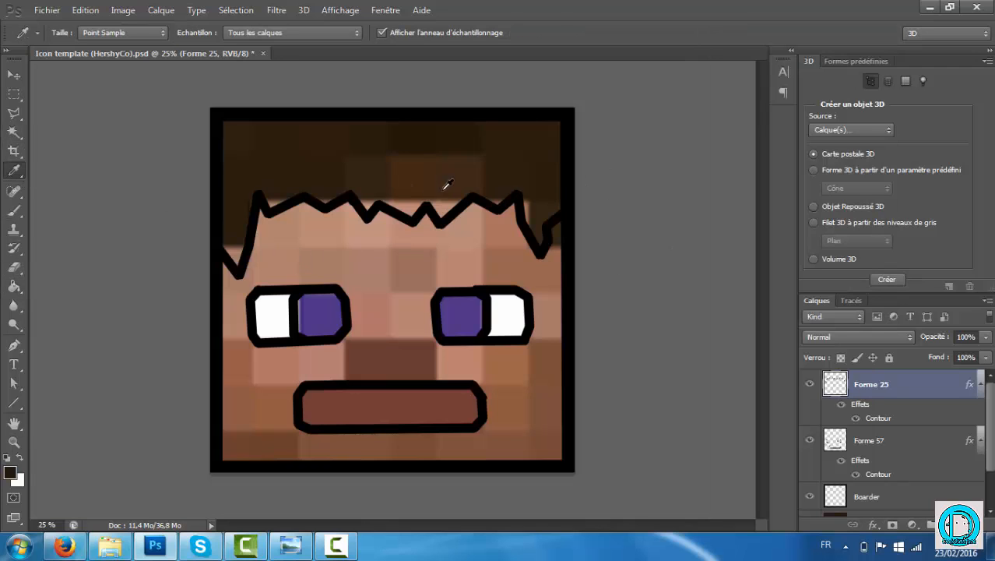
click(454, 142)
click(14, 285)
click(360, 150)
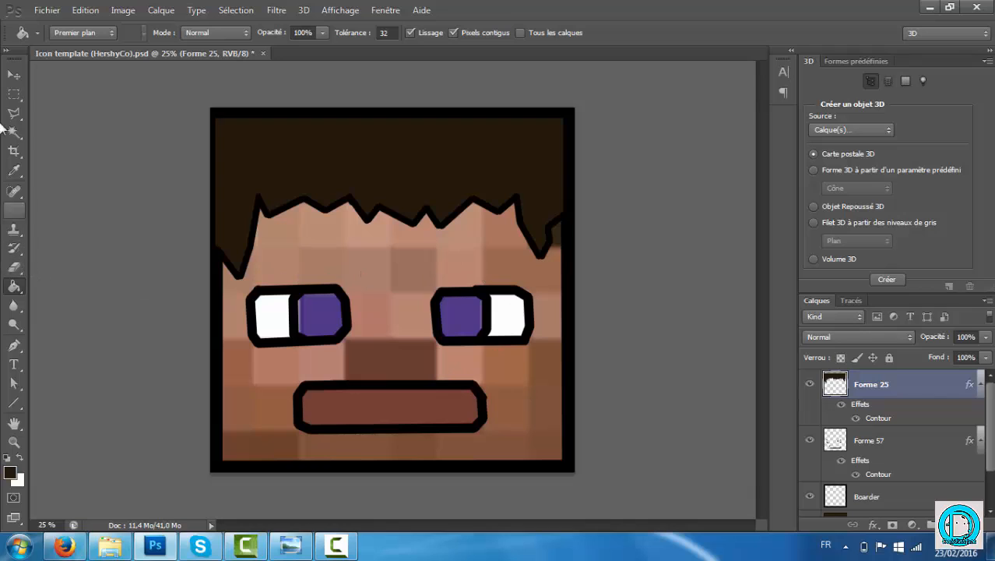
Step: Fill both pupils on layer Forme 57 with the purple sampled from the skin's eye
click(891, 448)
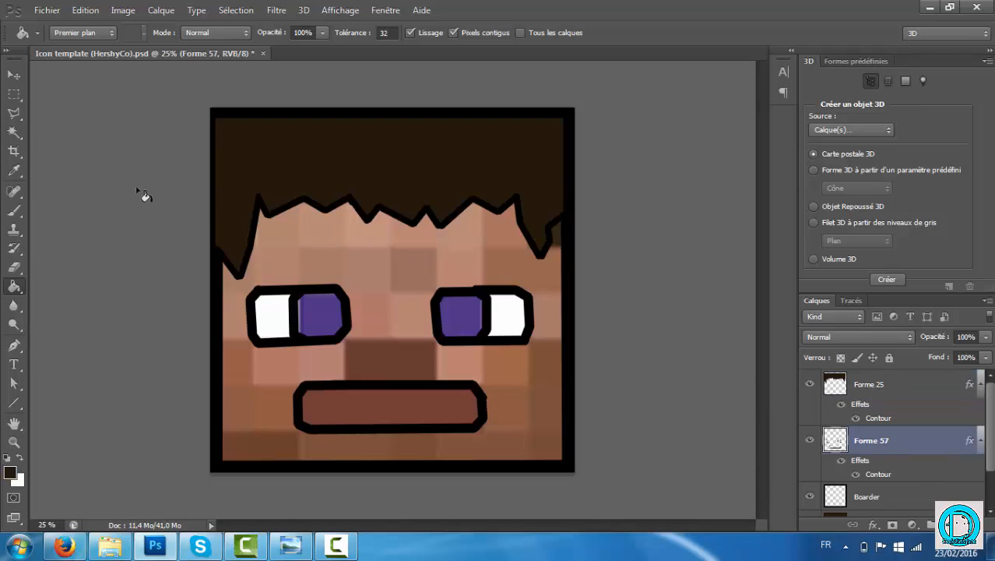
click(14, 170)
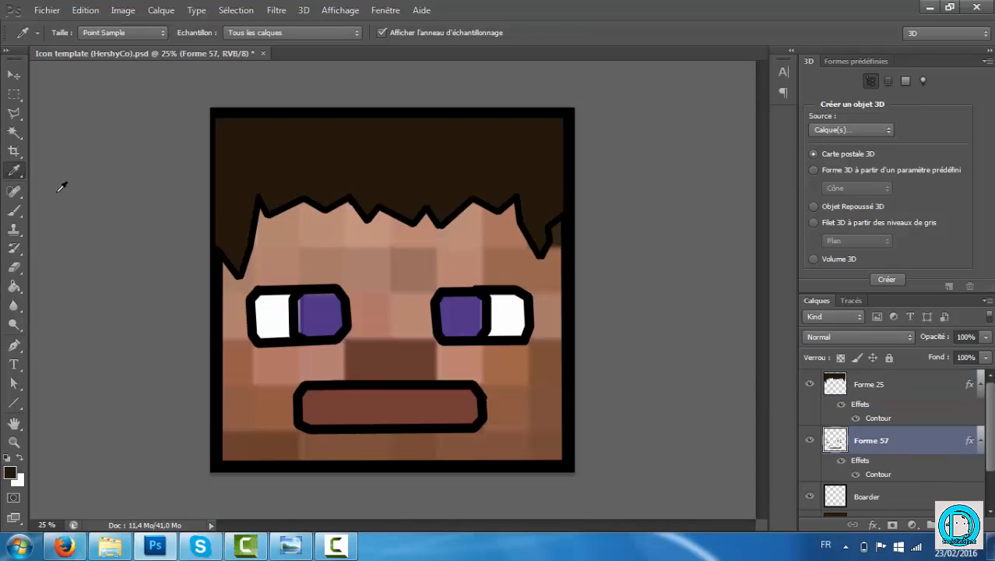
click(322, 313)
click(14, 286)
click(311, 307)
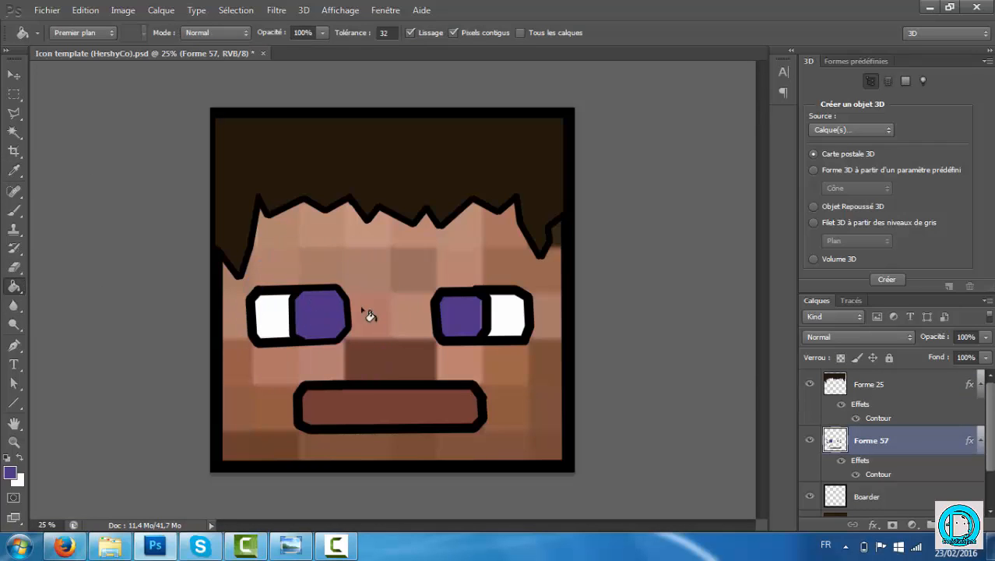
click(453, 311)
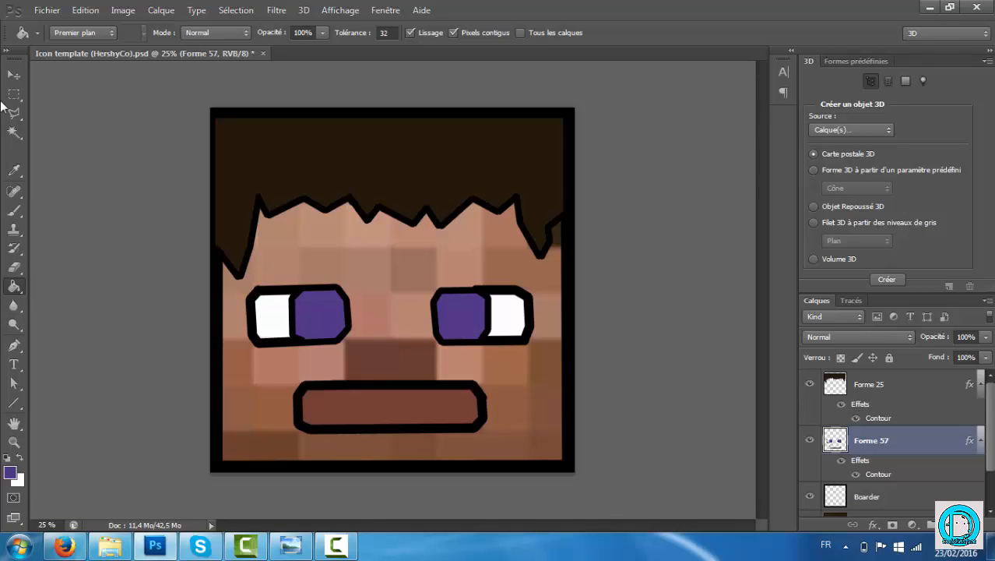
Step: Fill the mouth on layer Forme 57 with the white sampled from the eye
click(14, 171)
click(273, 316)
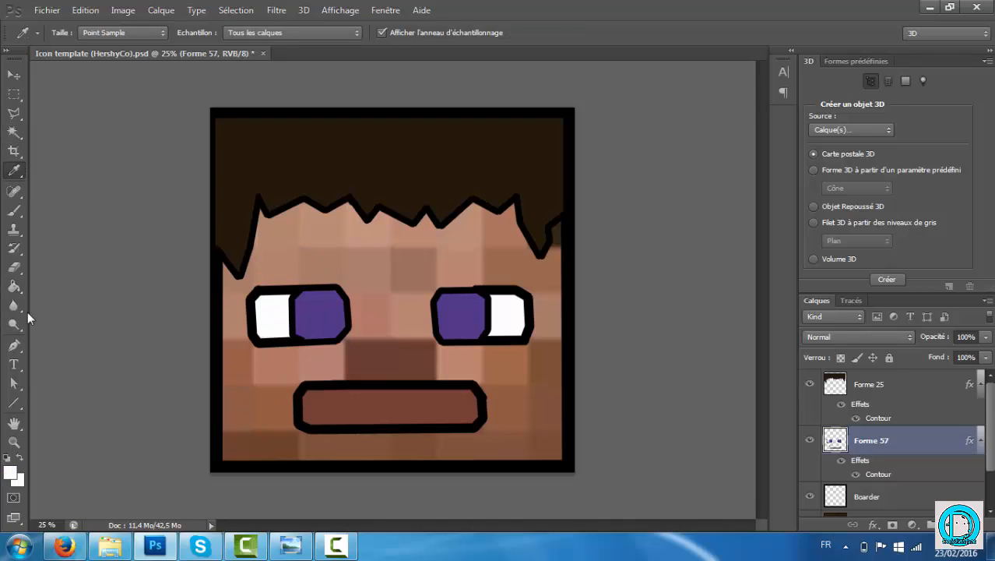
click(16, 287)
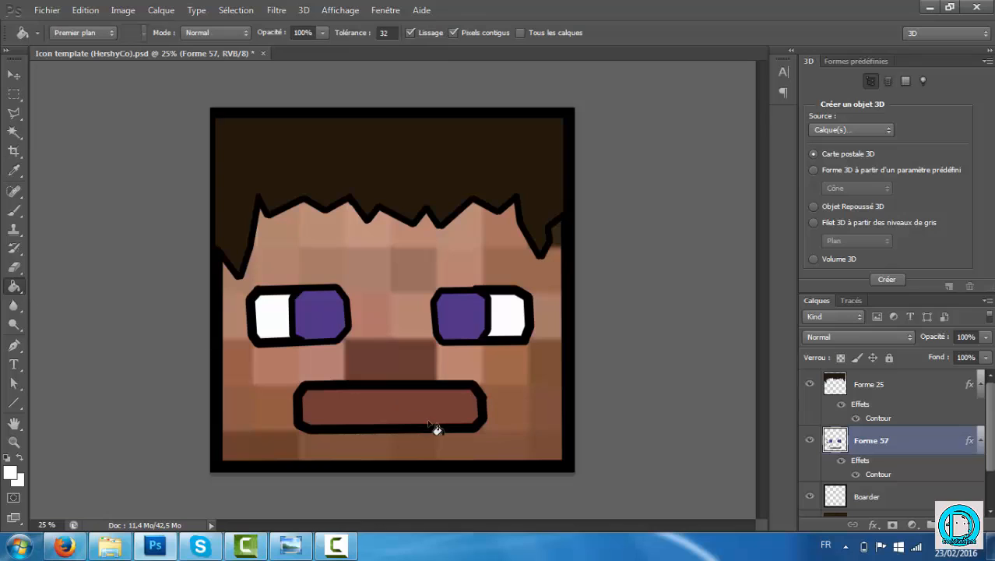
click(397, 414)
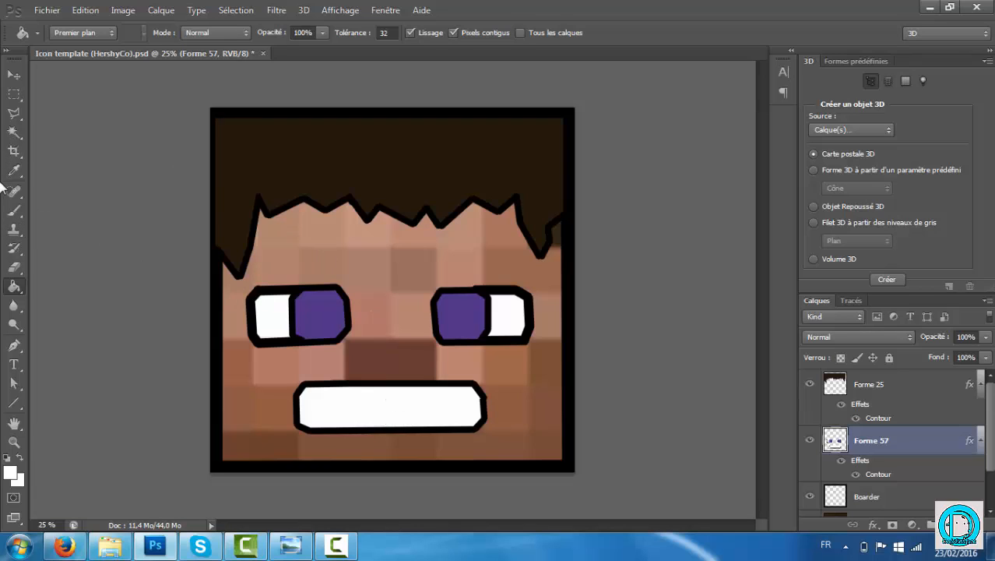
Step: Merge the hair layer Forme 25 with the eye and mouth layer Forme 57
click(888, 391)
click(894, 444)
click(885, 387)
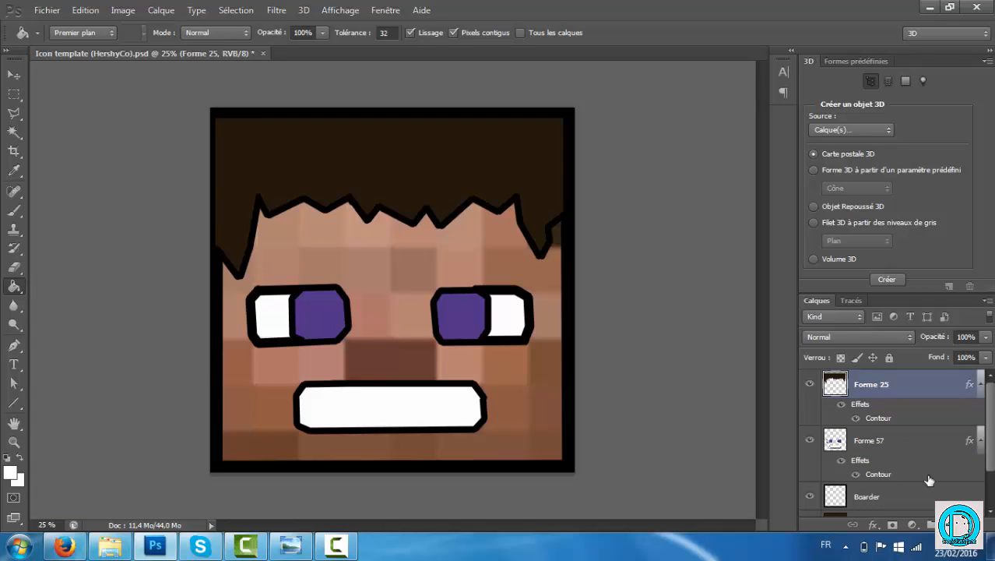
ctrl+click(882, 441)
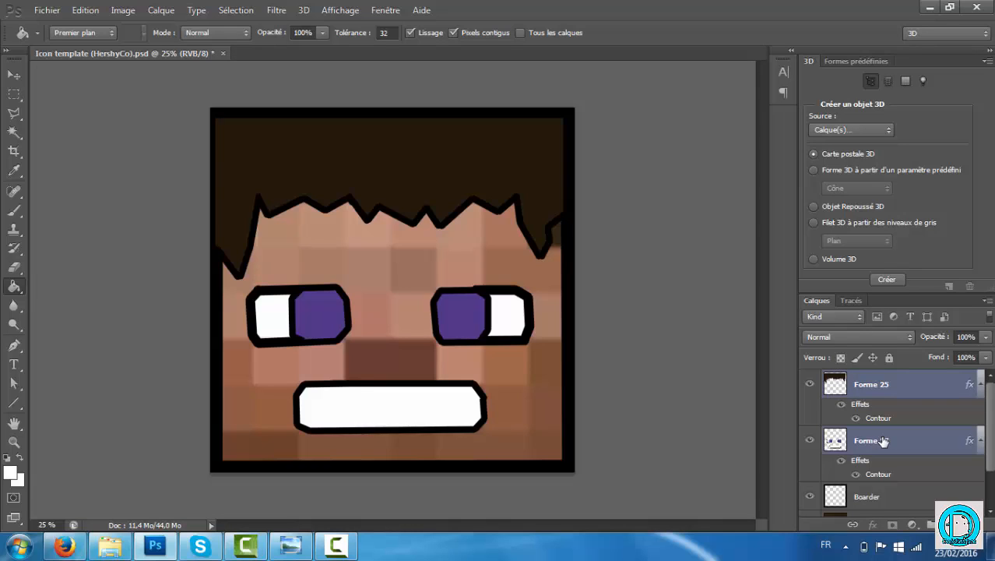
key(ctrl+e)
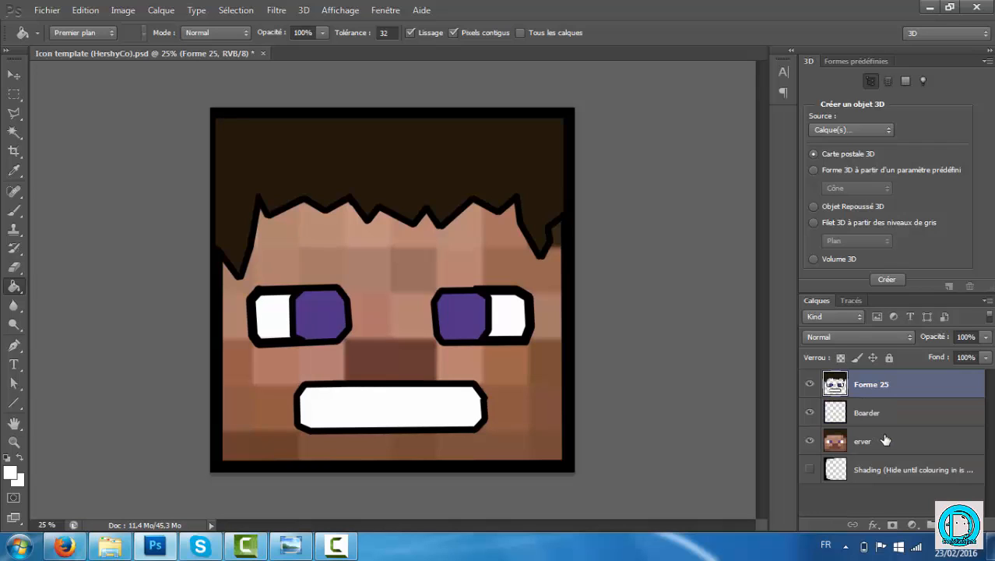
Step: Fill the whole skin area around the hair, eyes and mouth with the skin tone sampled from the forehead
click(14, 171)
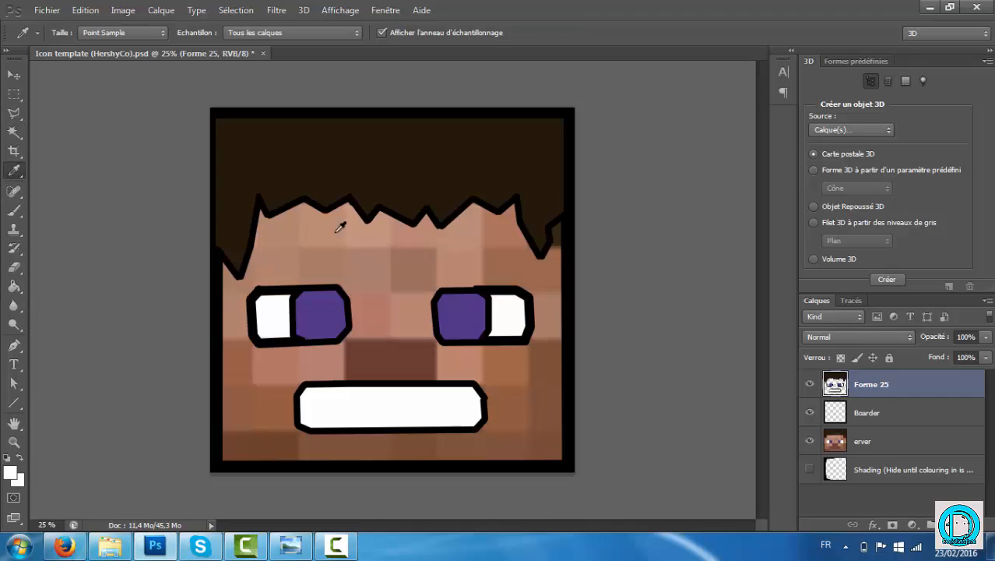
click(504, 233)
click(503, 233)
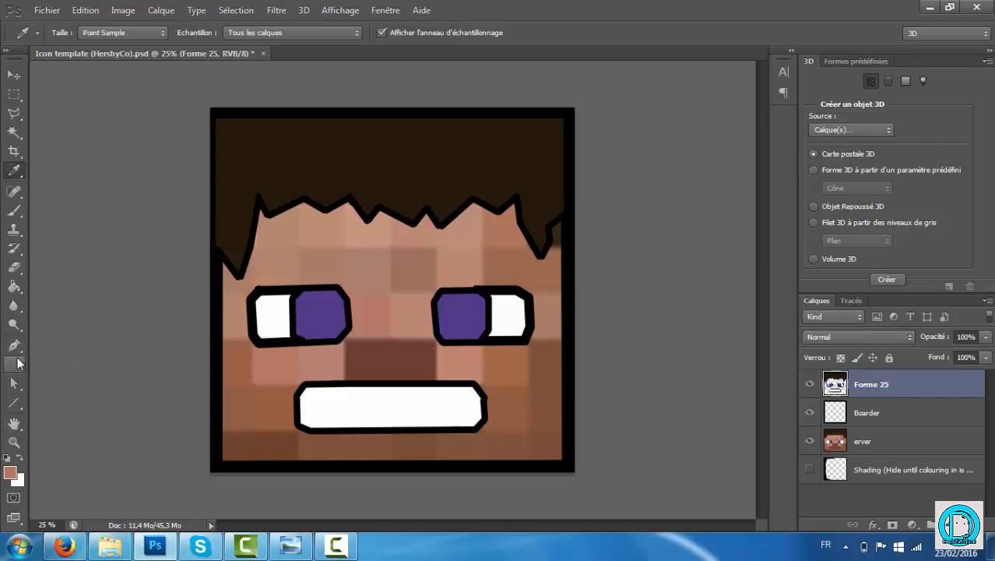
click(14, 287)
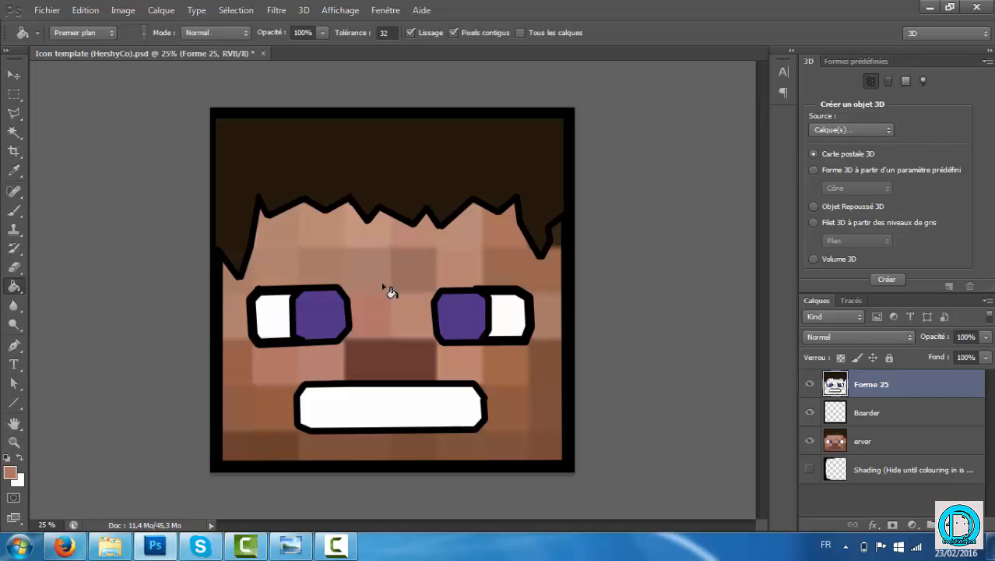
click(390, 291)
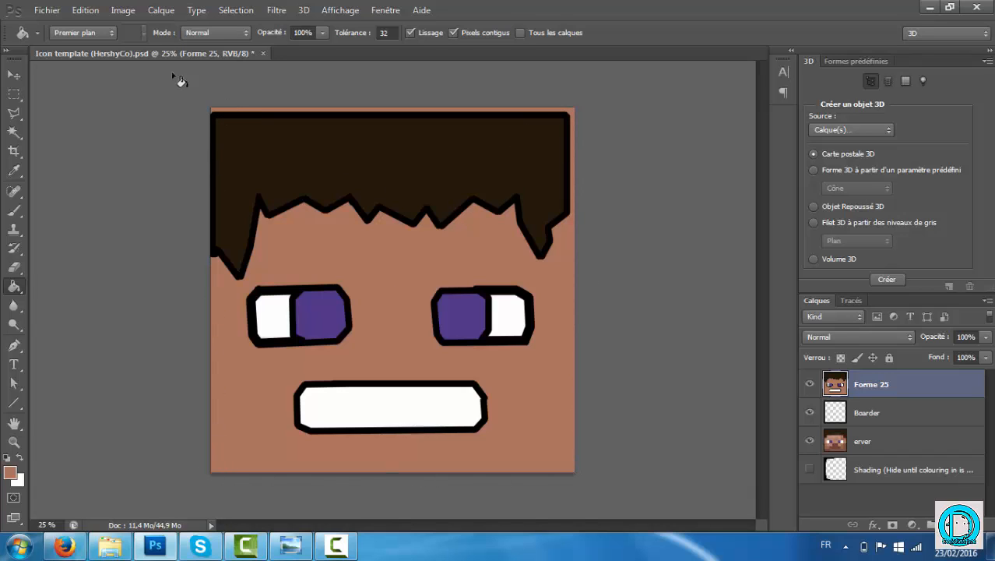
Step: Draw four black 20 px lines along the canvas edges as a frame and merge their shape layers into one
click(14, 403)
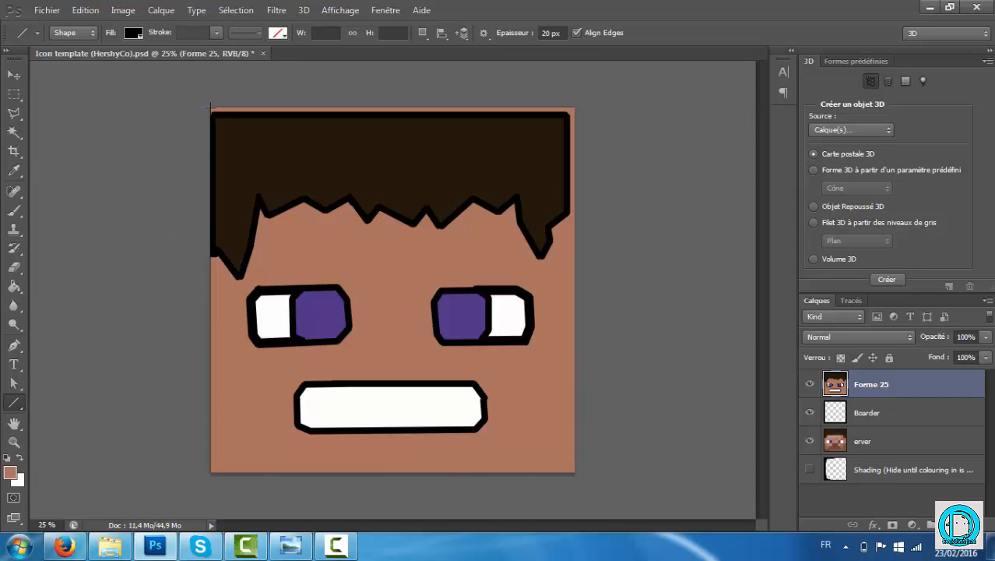
drag(211, 107, 574, 470)
drag(574, 471, 211, 108)
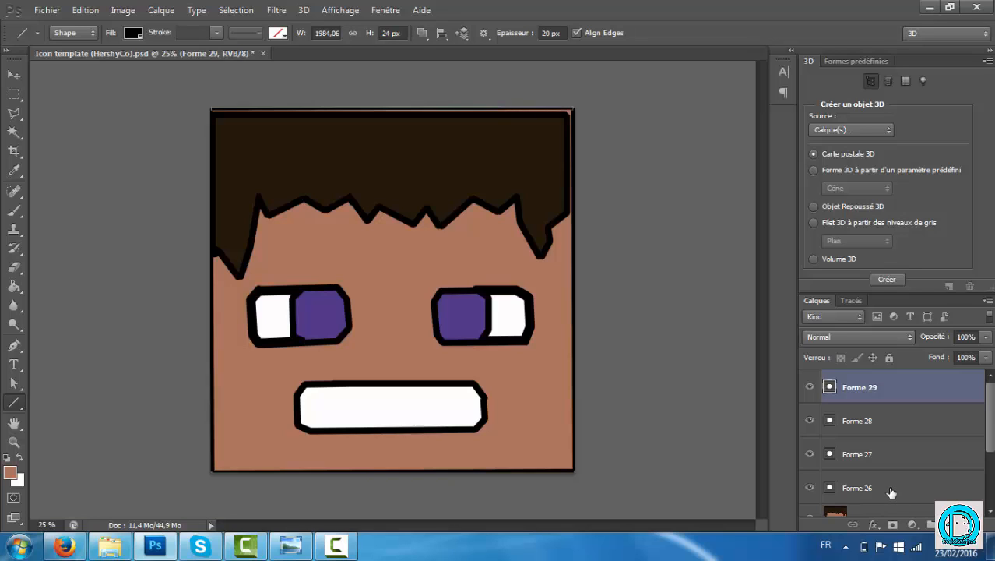
shift+click(891, 491)
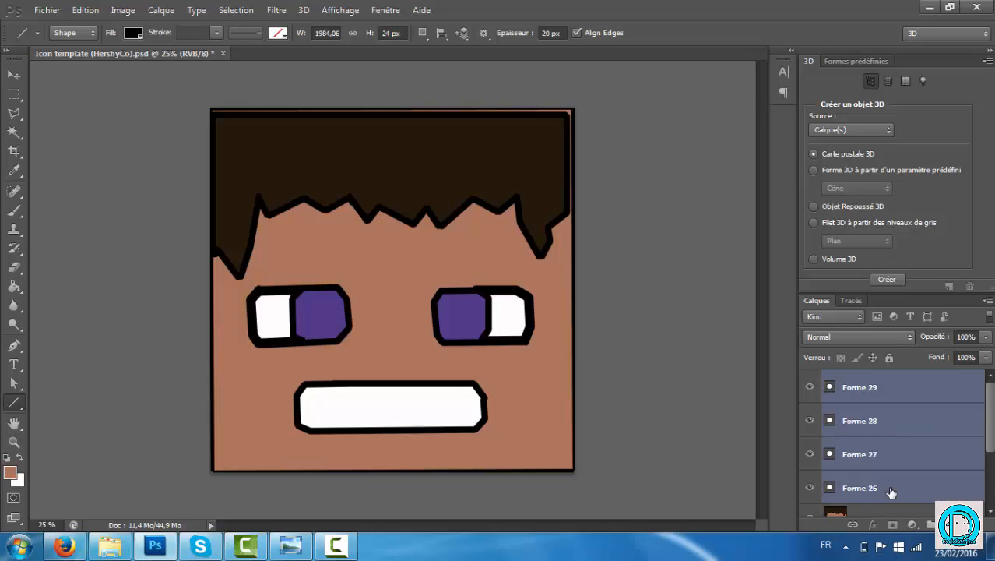
key(ctrl+e)
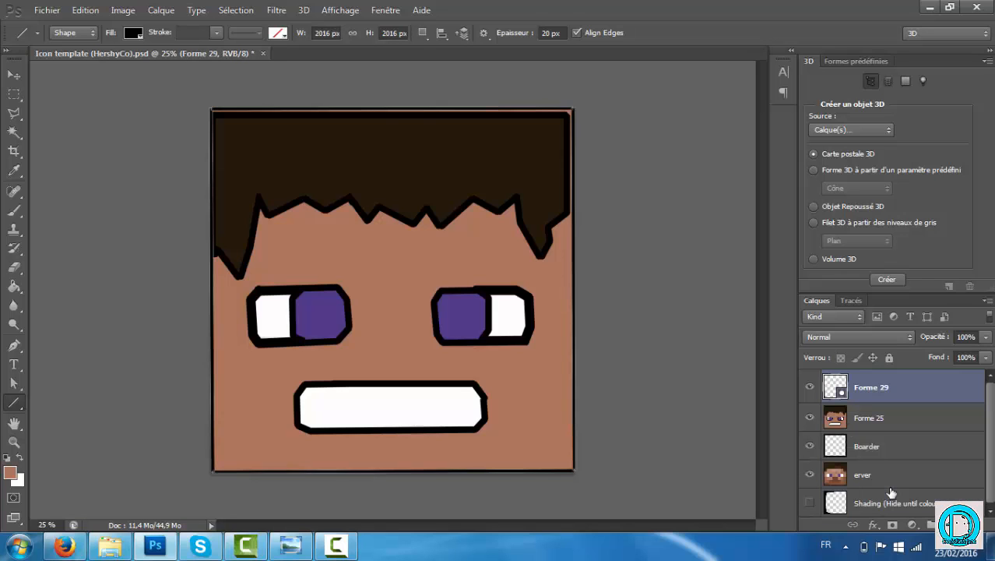
Step: Add a black outside stroke of 23 px to the merged frame layer Forme 29
right_click(906, 394)
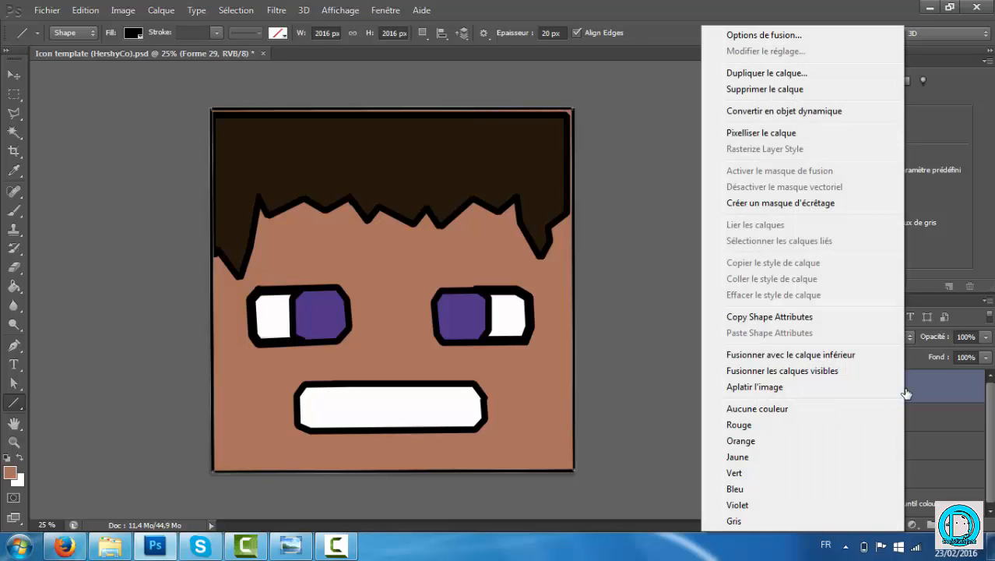
click(784, 34)
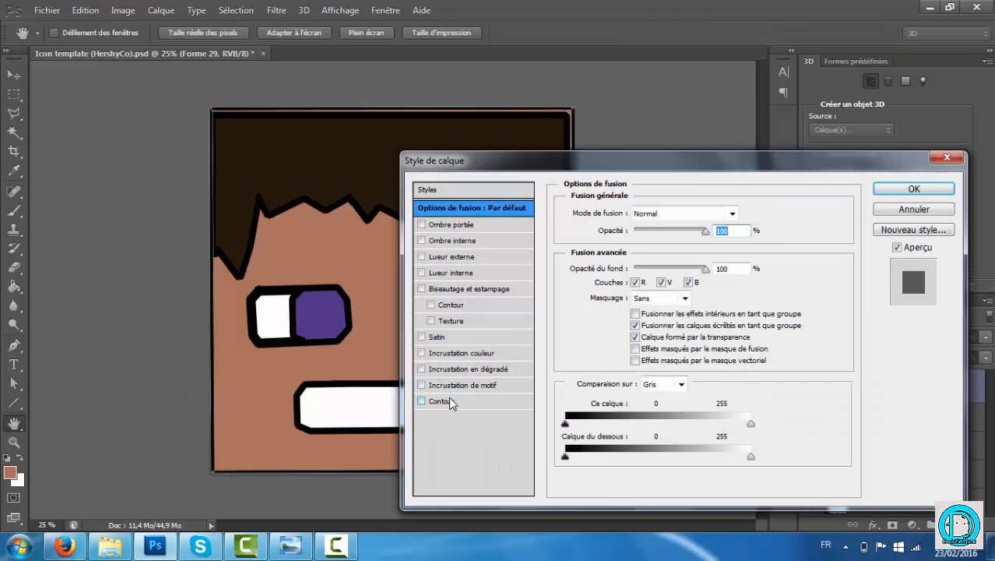
click(449, 401)
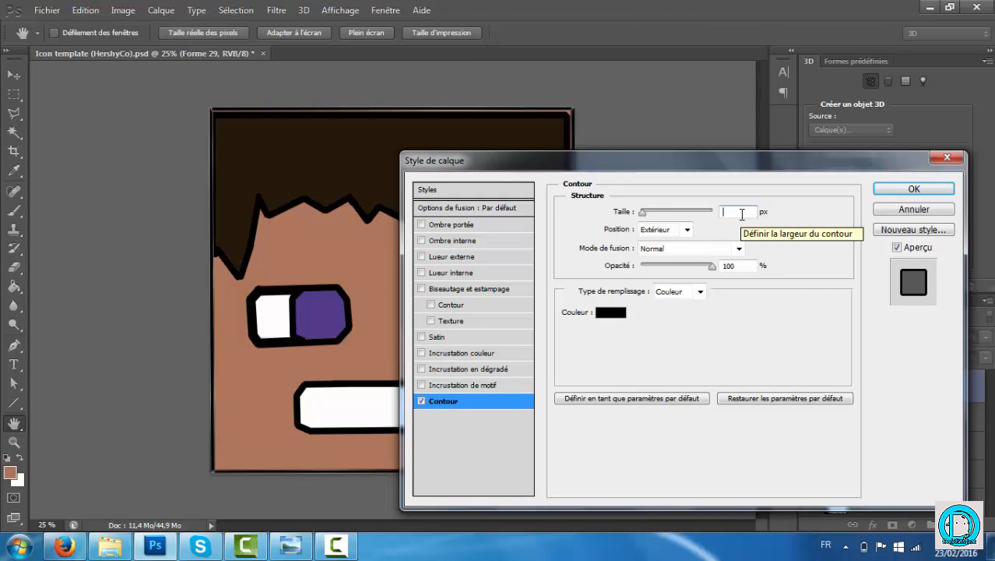
text(23)
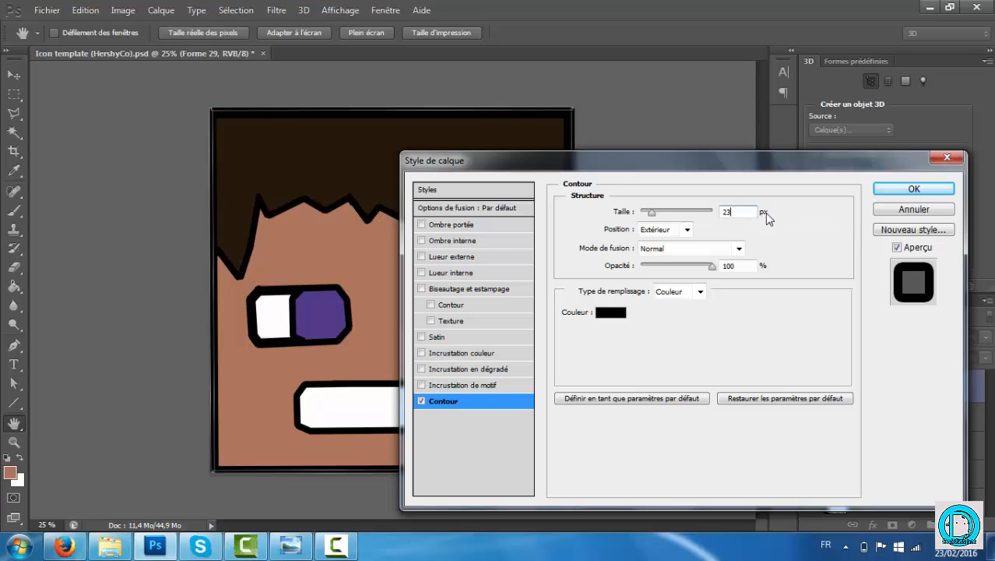
click(908, 190)
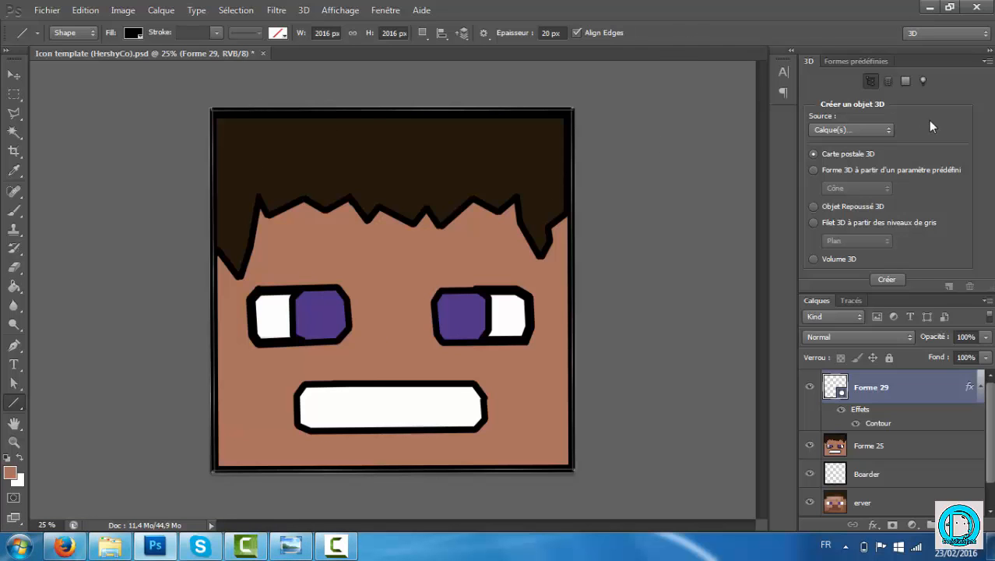
Step: Set the stroke size of the frame layer Forme 29 to 28 px
right_click(896, 389)
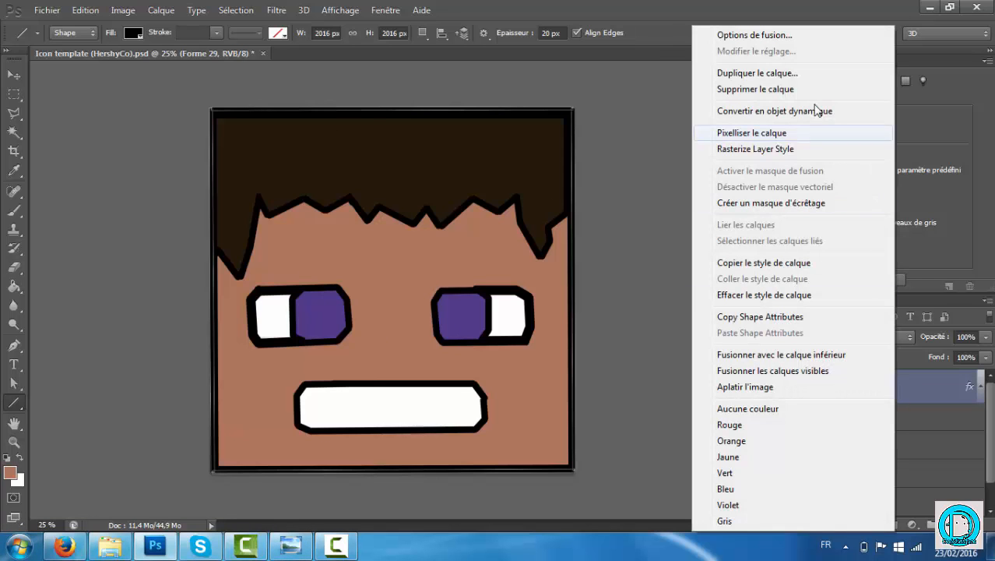
click(787, 36)
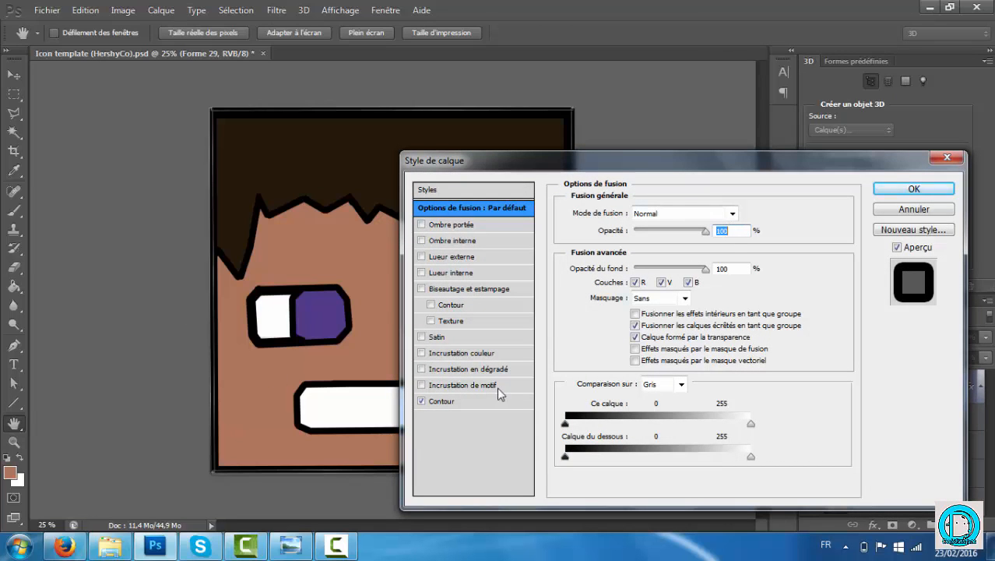
click(444, 401)
click(743, 210)
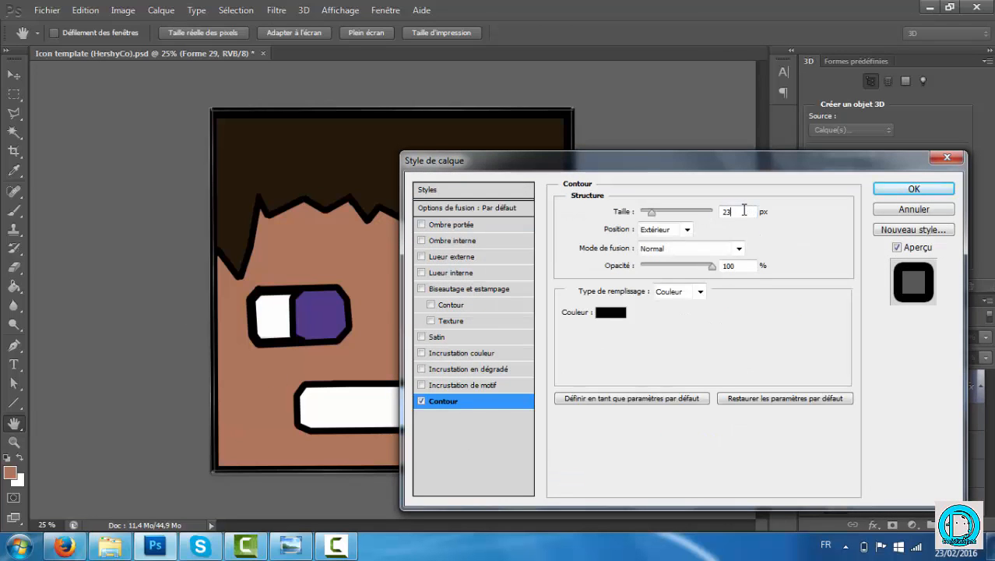
key(BackSpace)
text(8)
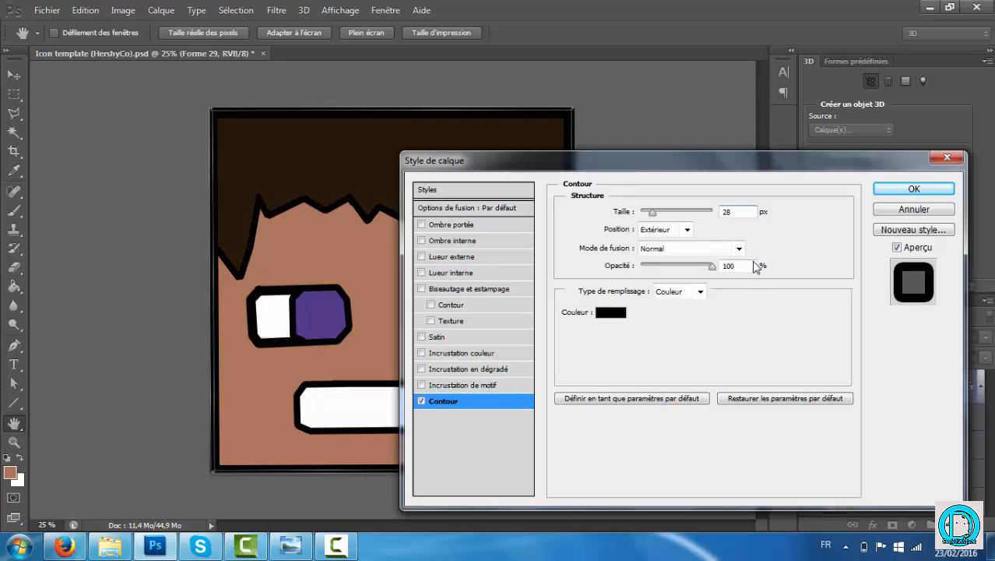
click(922, 189)
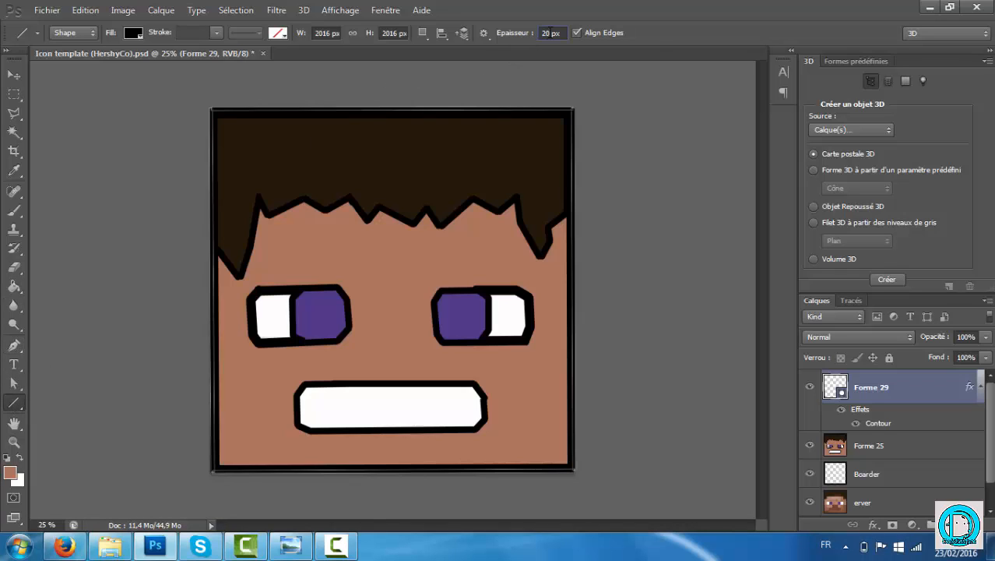
Step: Draw a short horizontal 10 px thick black line inward from each end of the mouth, about 136 px and 144 px long
key(BackSpace)
key(BackSpace)
drag(299, 407, 320, 406)
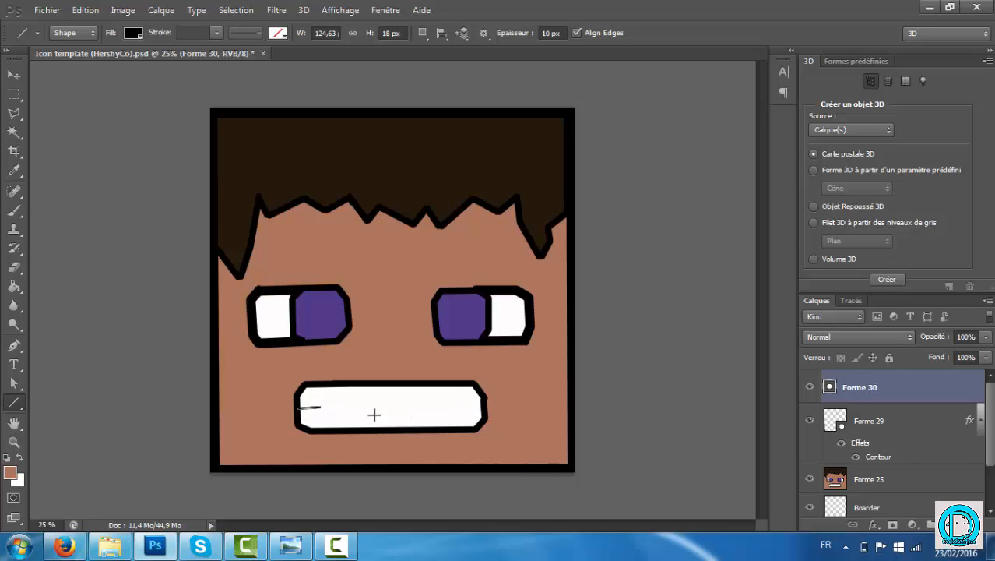
key(ctrl+z)
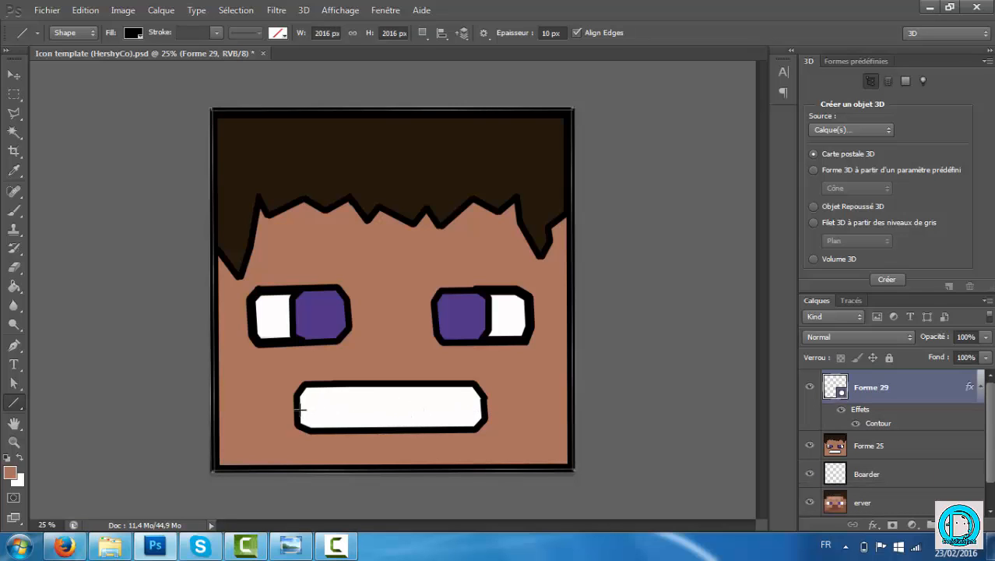
drag(299, 406, 321, 409)
drag(322, 406, 324, 406)
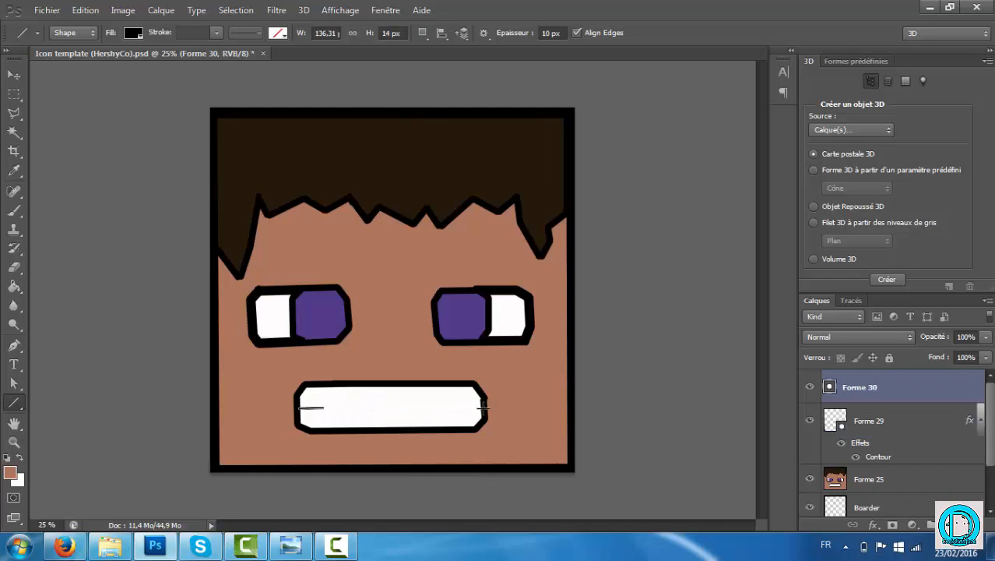
drag(482, 406, 458, 407)
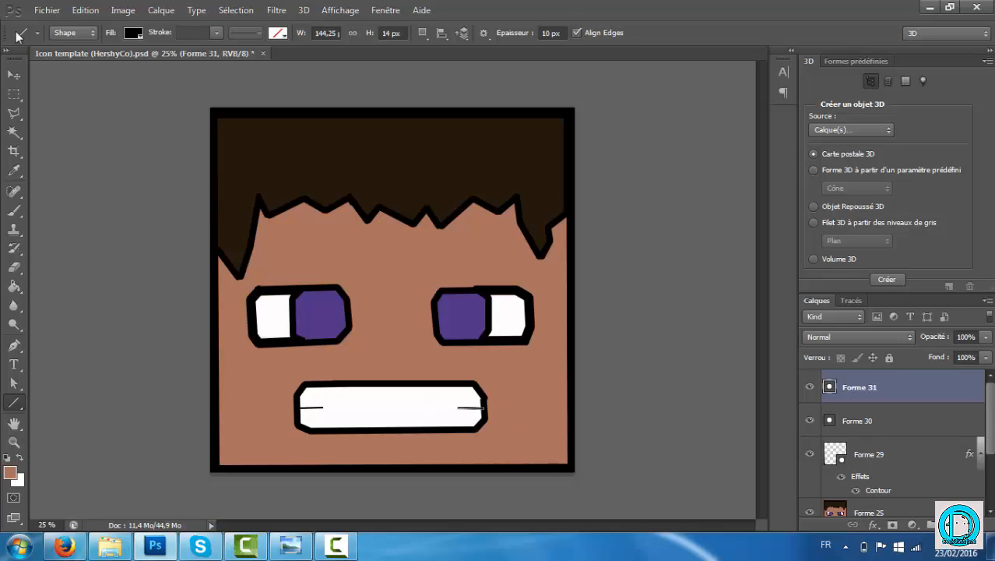
Step: Switch to the Move tool and select the coloured face layer Forme 25
click(17, 77)
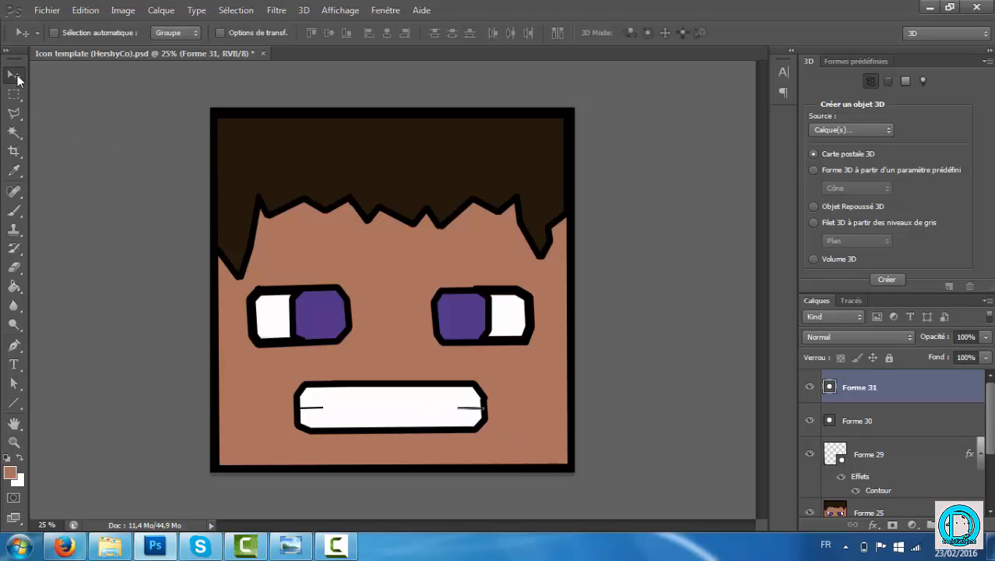
click(830, 427)
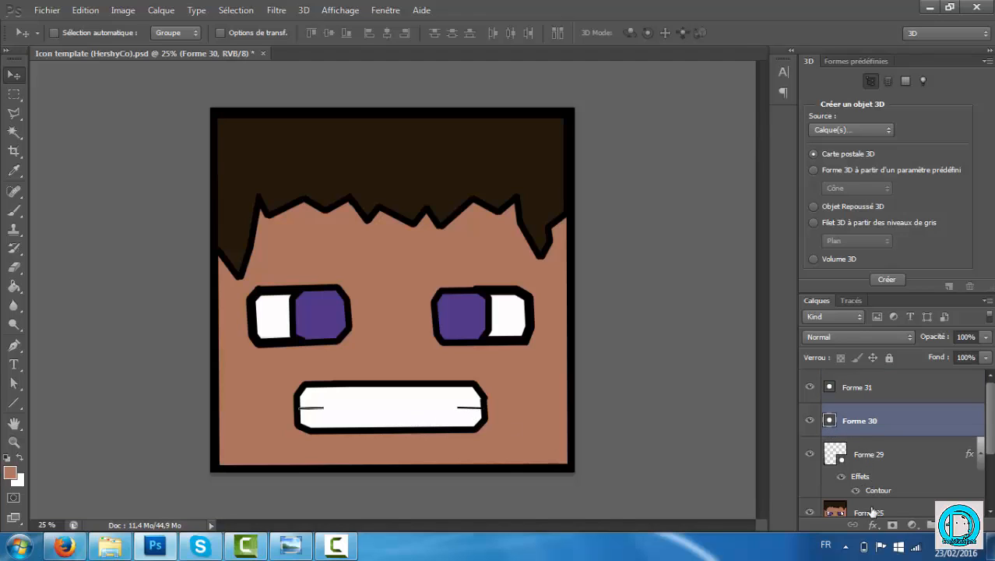
click(872, 512)
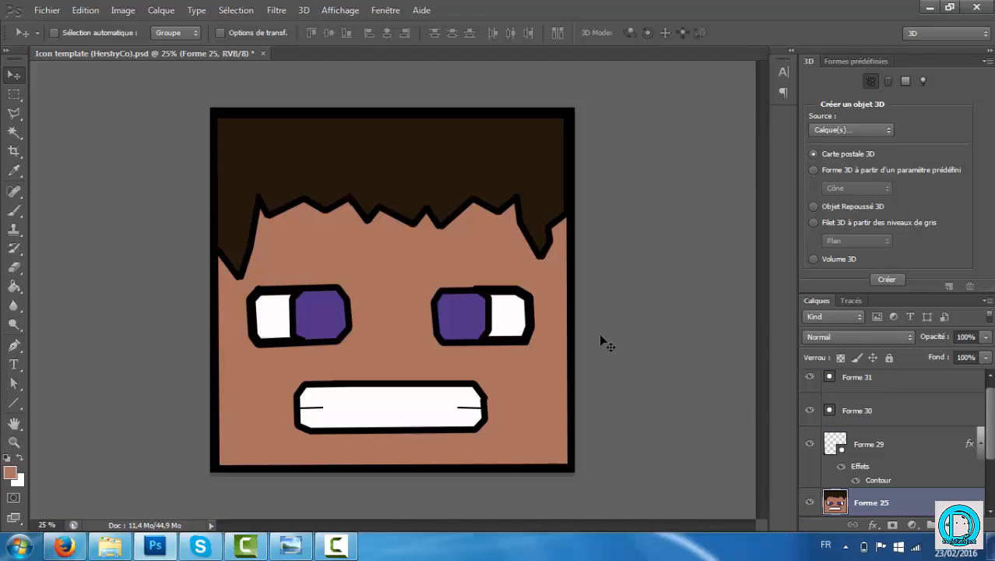